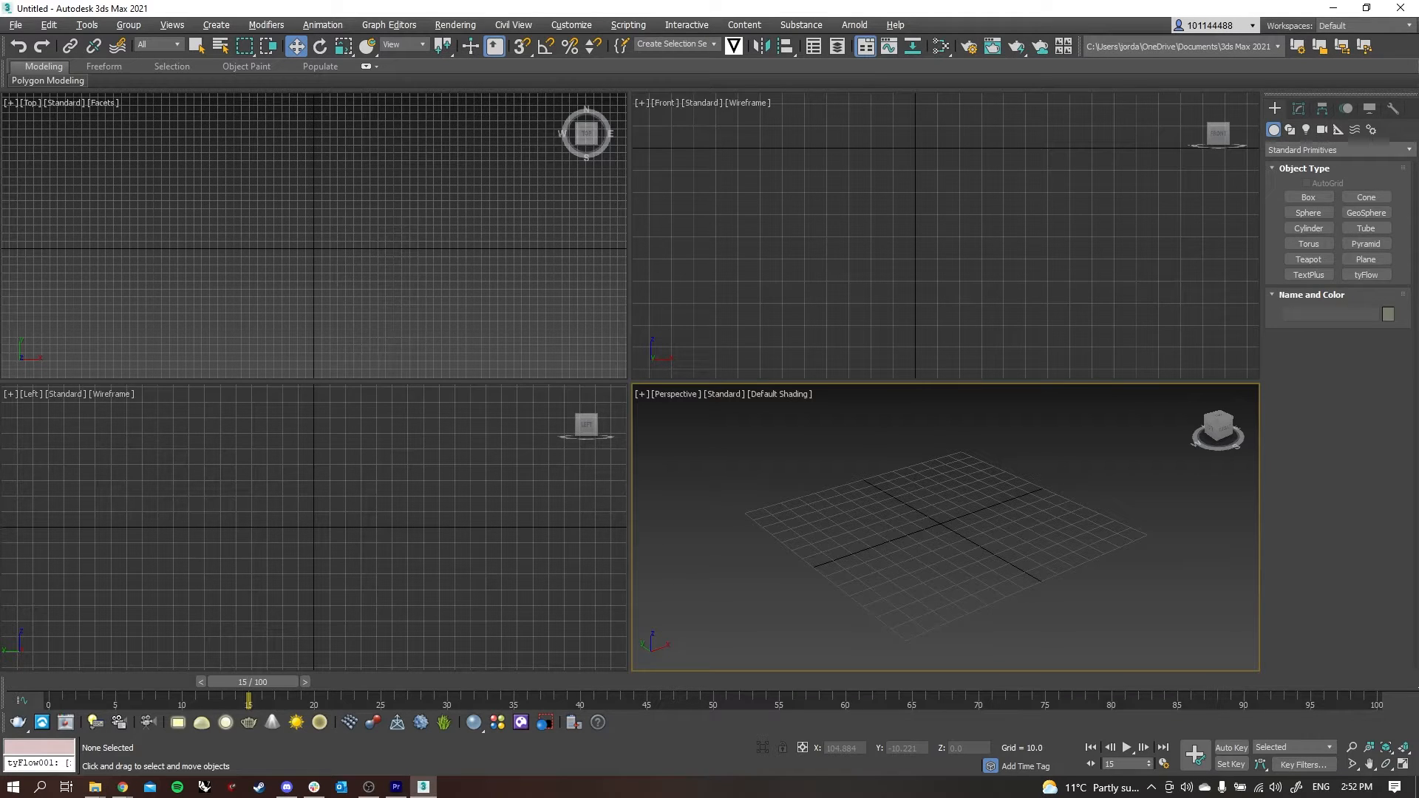
# Create a ground plane about 176 long and 173 wide in the perspective view, covering the home grid.
pyautogui.click(1366, 259)
pyautogui.moveTo(721, 508)
pyautogui.mouseDown()
pyautogui.moveTo(1095, 580)
pyautogui.moveTo(1221, 574)
pyautogui.moveTo(1221, 536)
pyautogui.mouseUp()
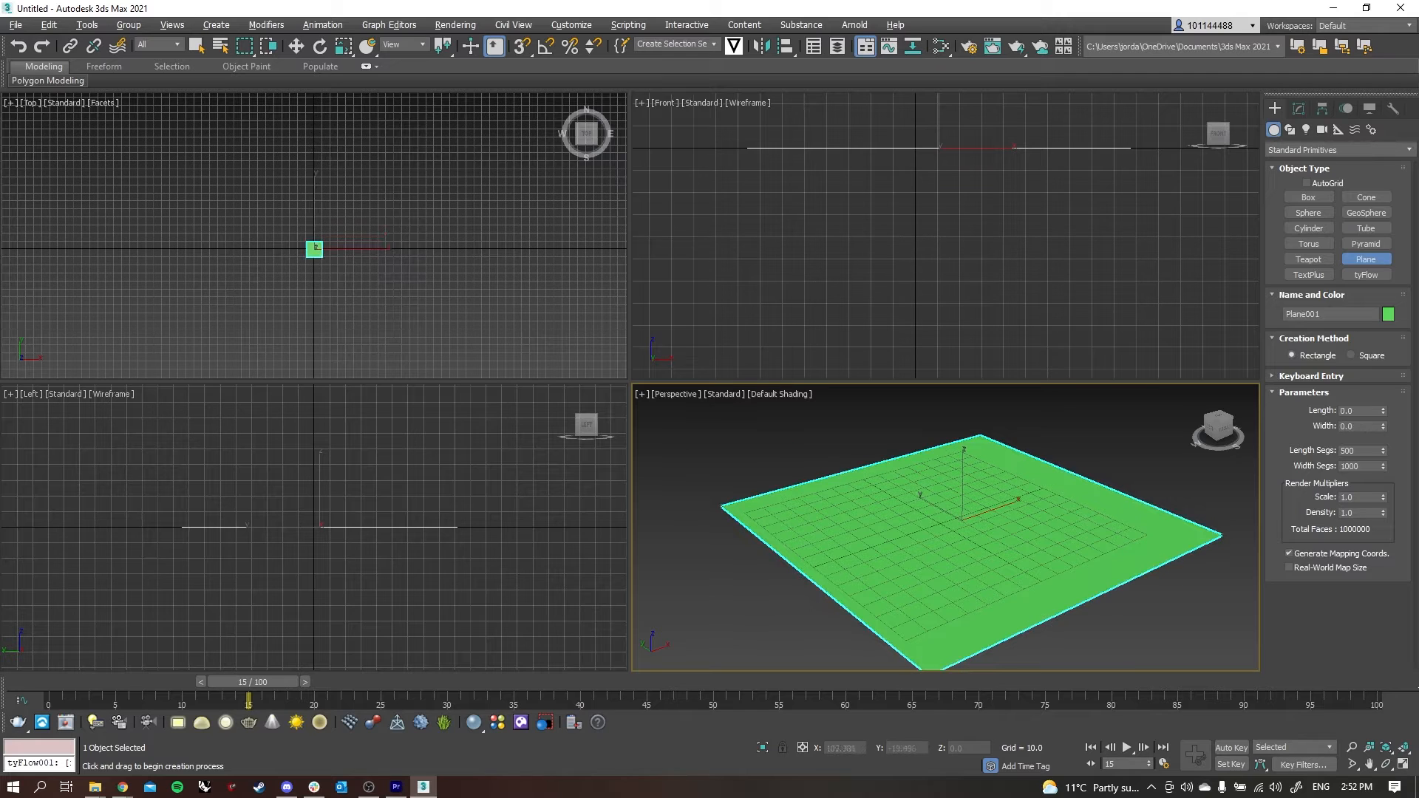
pyautogui.press('w')
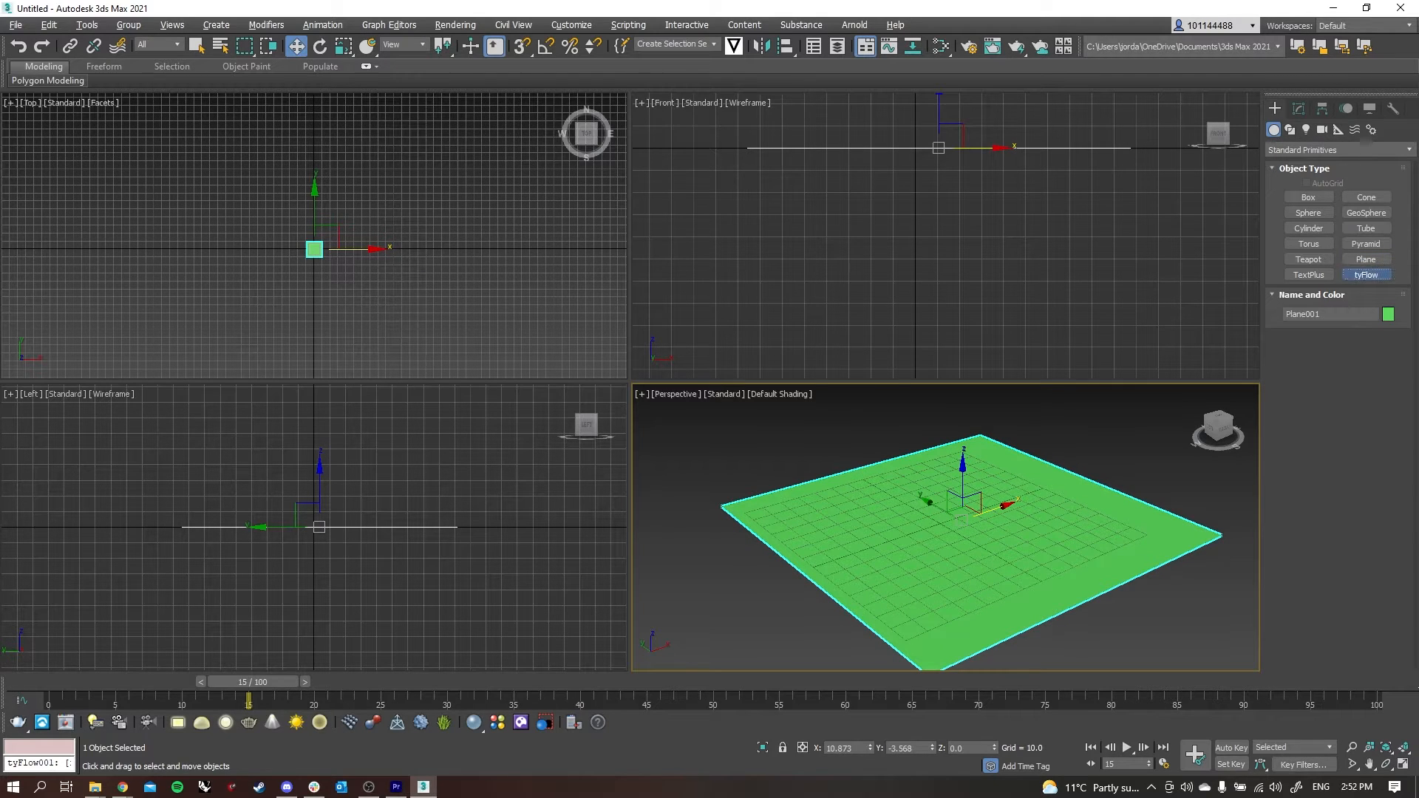
# Place a tyFlow object near the origin on the ground plane.
pyautogui.click(1366, 274)
pyautogui.scroll(3, 950, 527)
pyautogui.moveTo(941, 523); pyautogui.dragTo(956, 531)
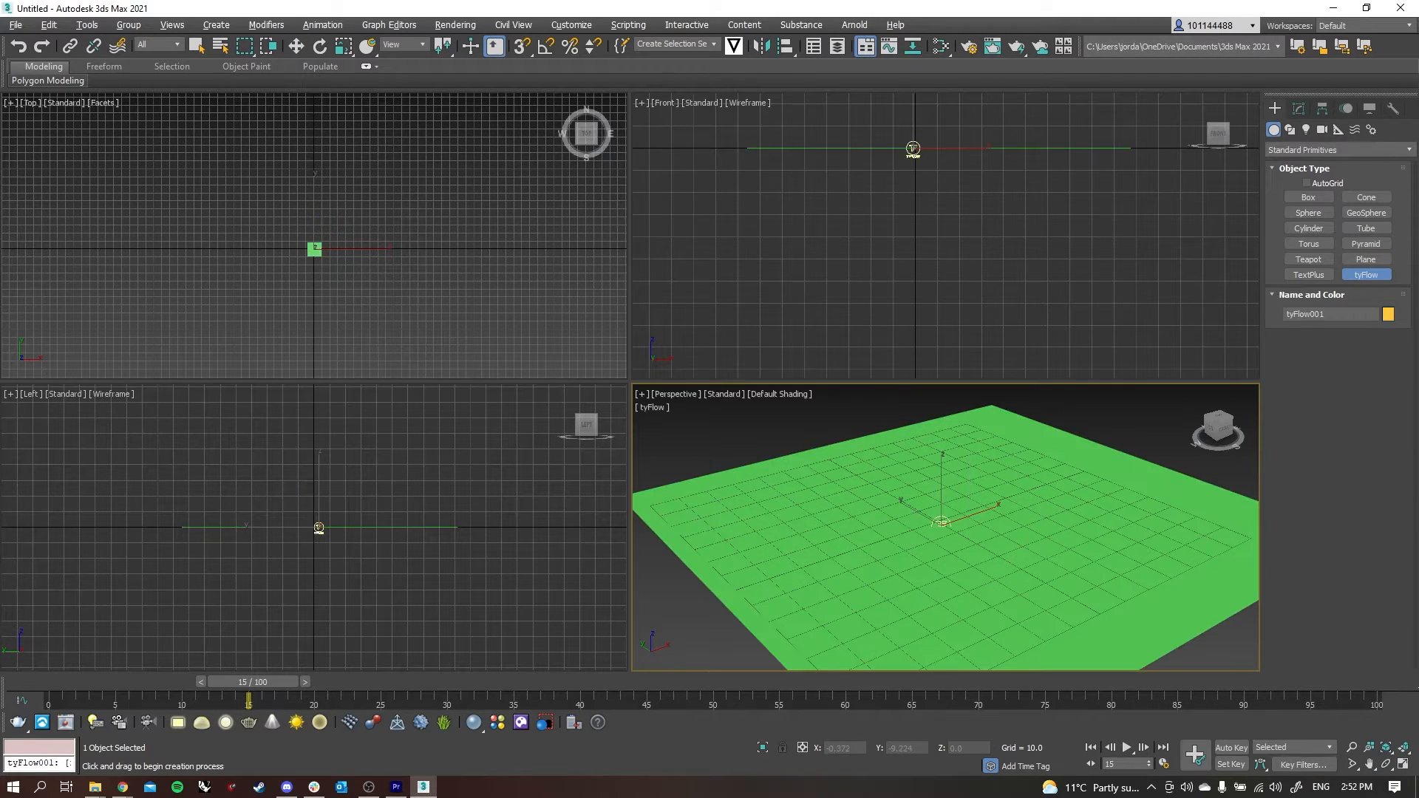
pyautogui.scroll(3, 946, 527)
pyautogui.press('w')
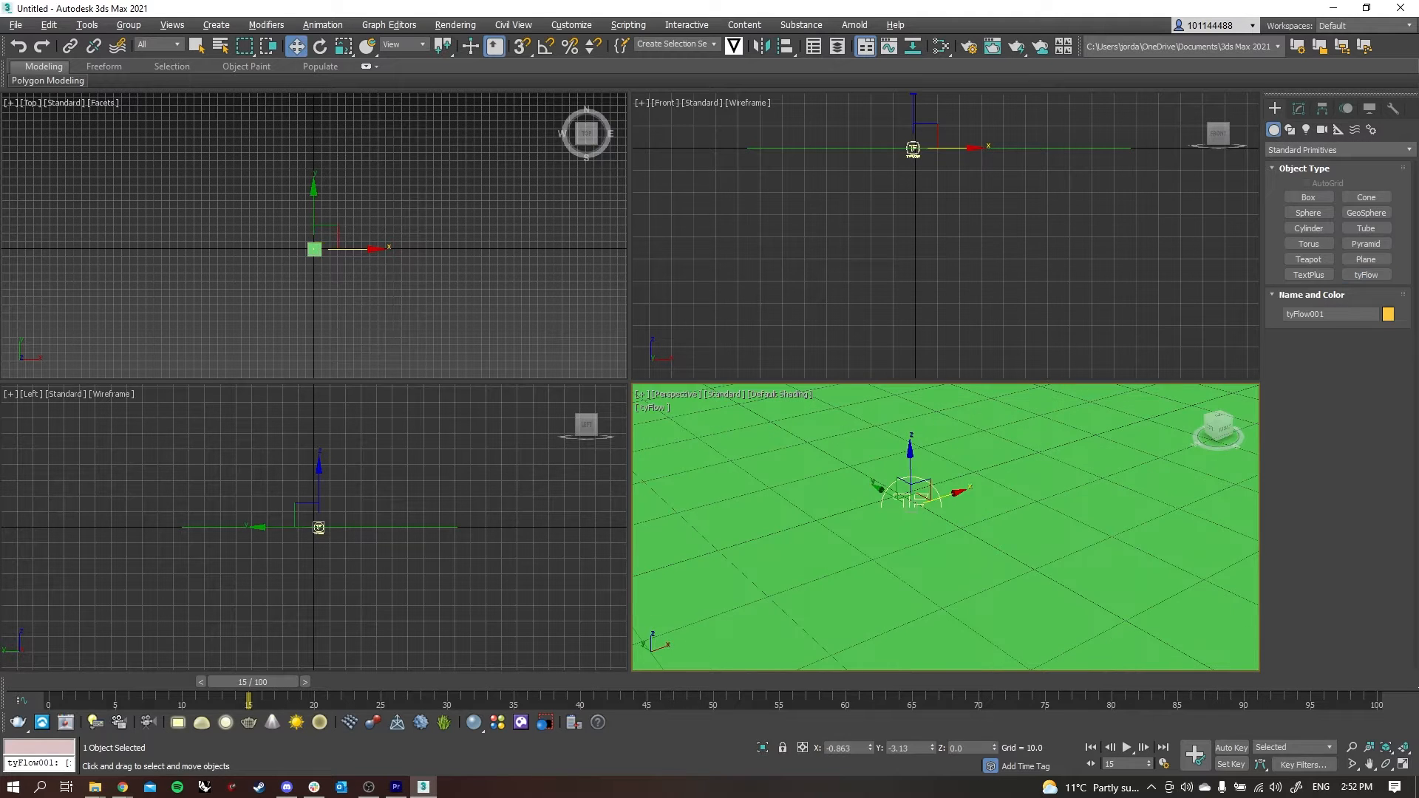
# Open the tyFlow editor and arrange it as a narrow, tall window that leaves the perspective view uncovered.
pyautogui.click(1298, 109)
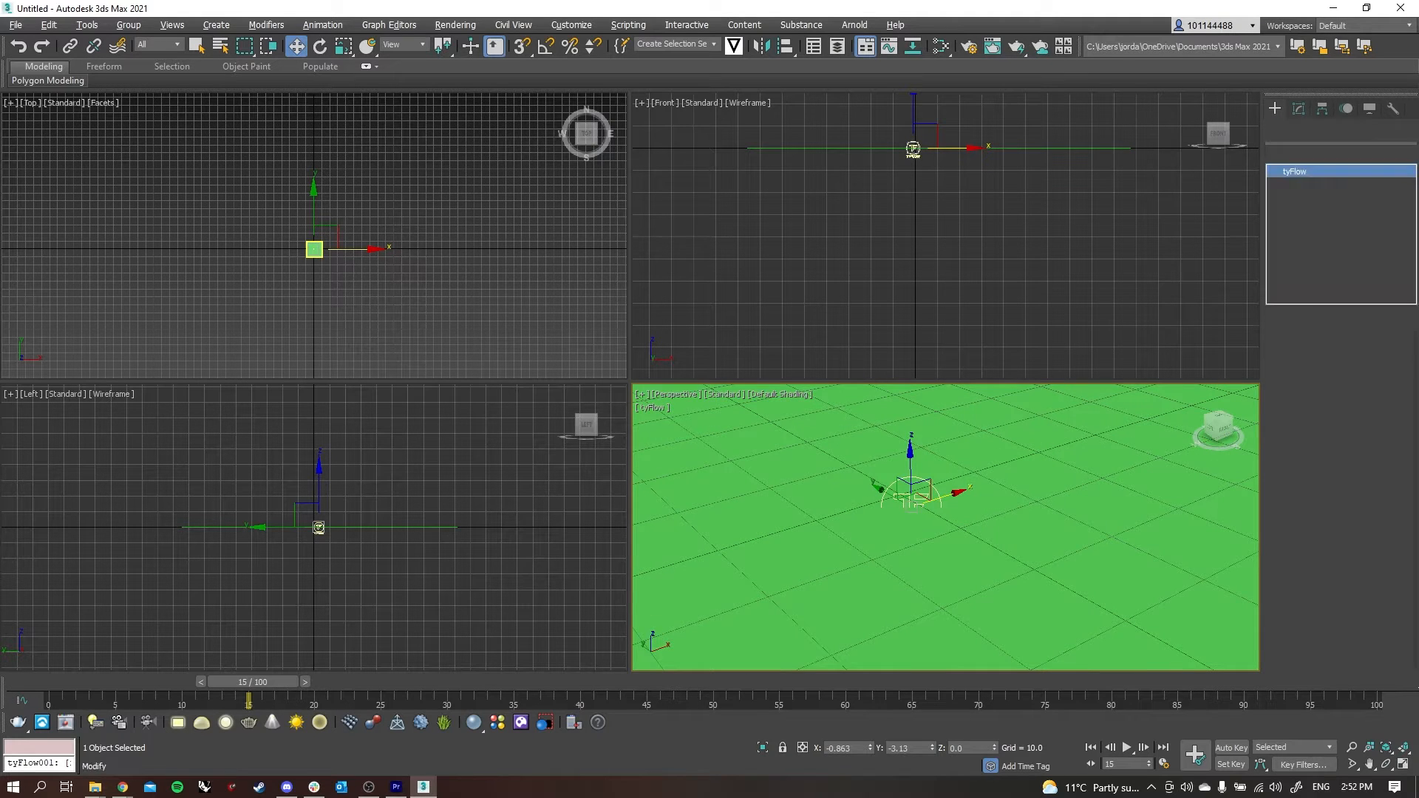
pyautogui.click(1328, 387)
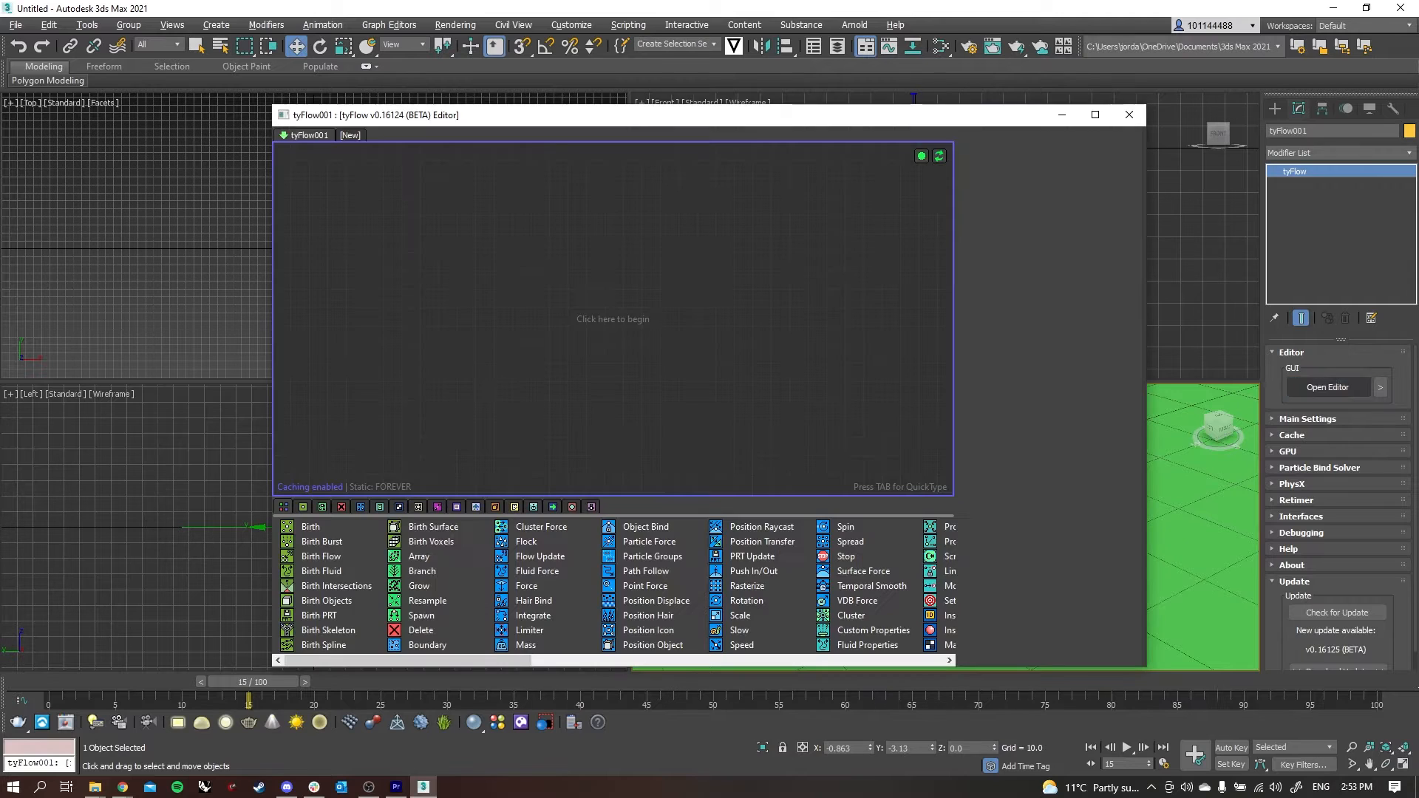
pyautogui.moveTo(592, 115); pyautogui.dragTo(333, 25)
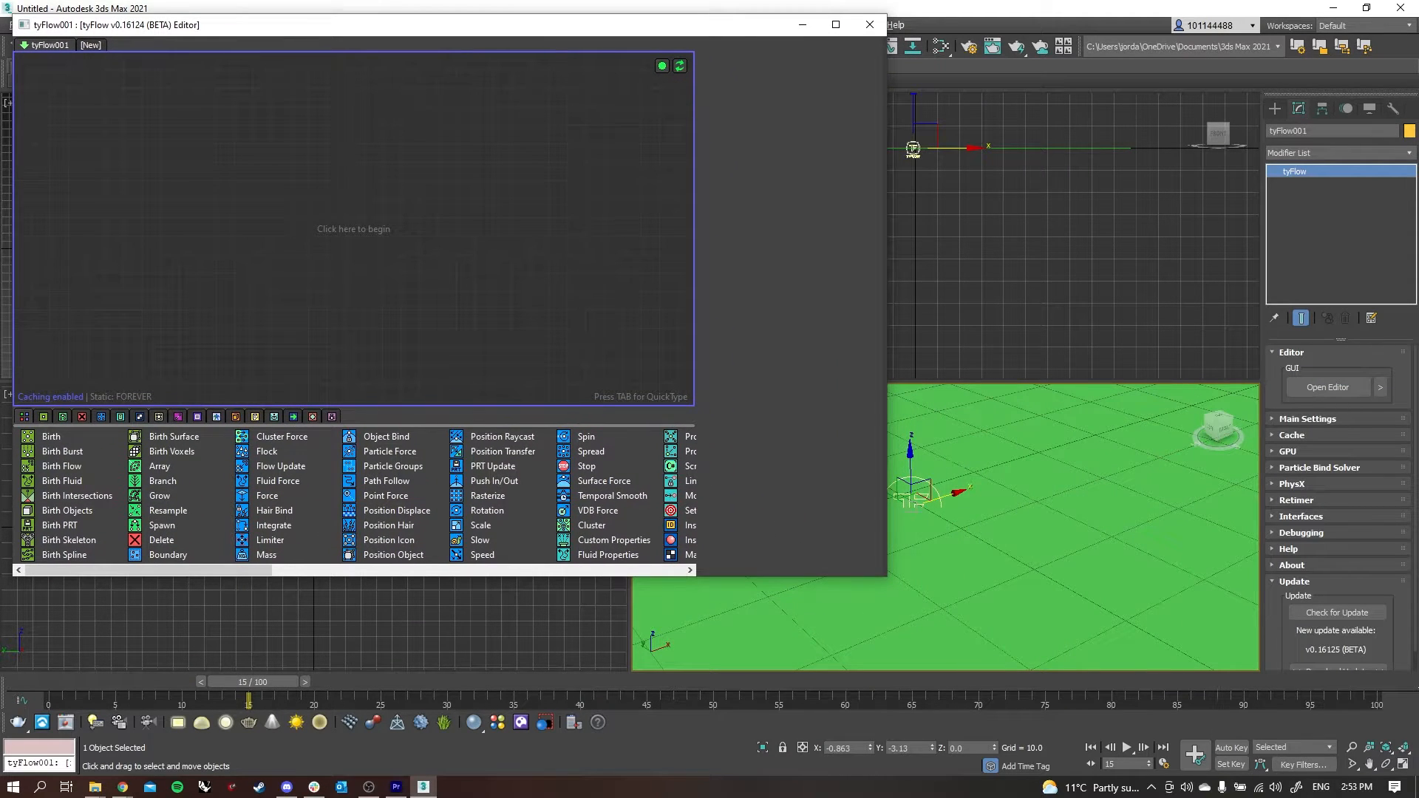
pyautogui.moveTo(886, 576); pyautogui.dragTo(487, 670)
# Change the ground plane's object color to light grey.
pyautogui.scroll(-5, 1005, 542)
pyautogui.moveTo(1005, 541); pyautogui.dragTo(944, 533, button='middle')
pyautogui.click(944, 533)
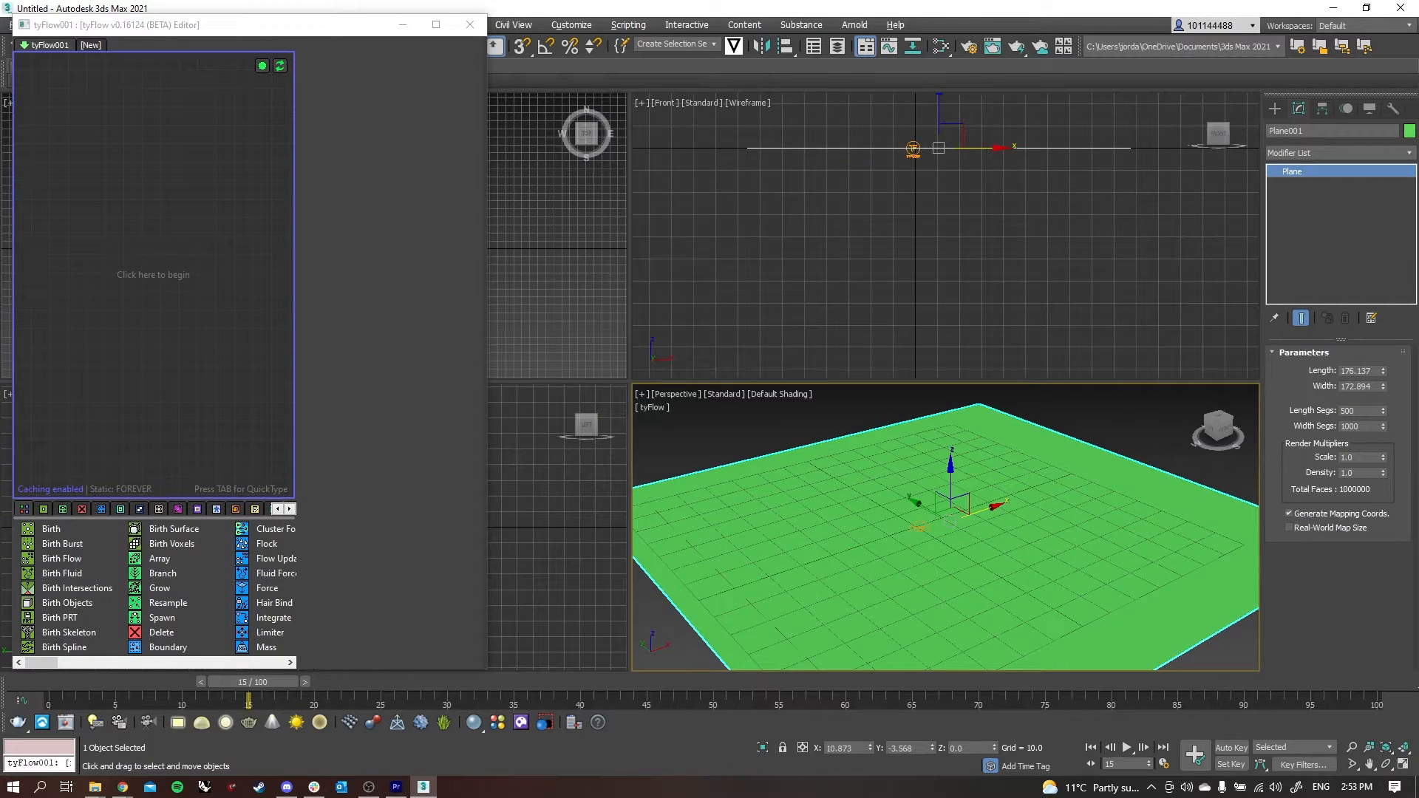
pyautogui.click(1410, 131)
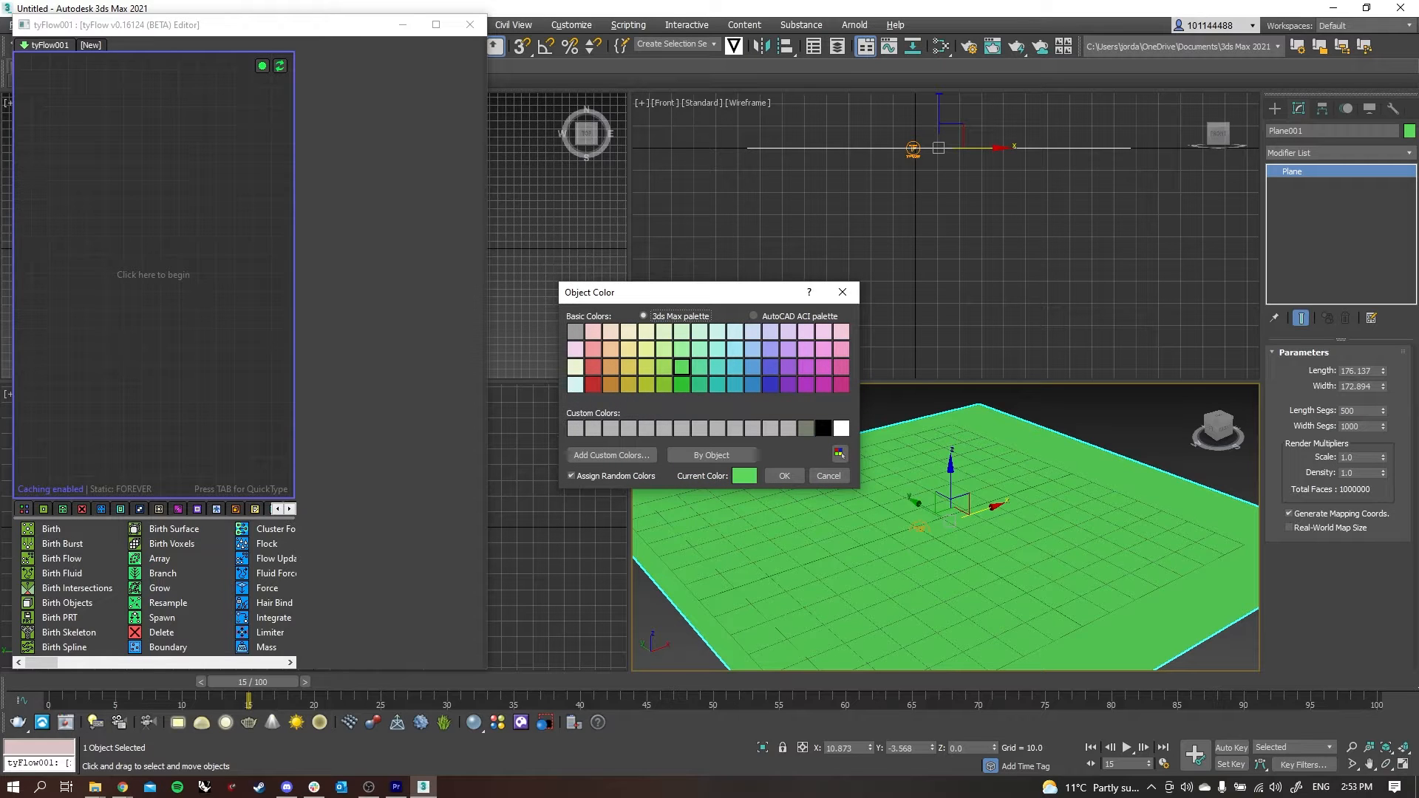
pyautogui.press('Return')
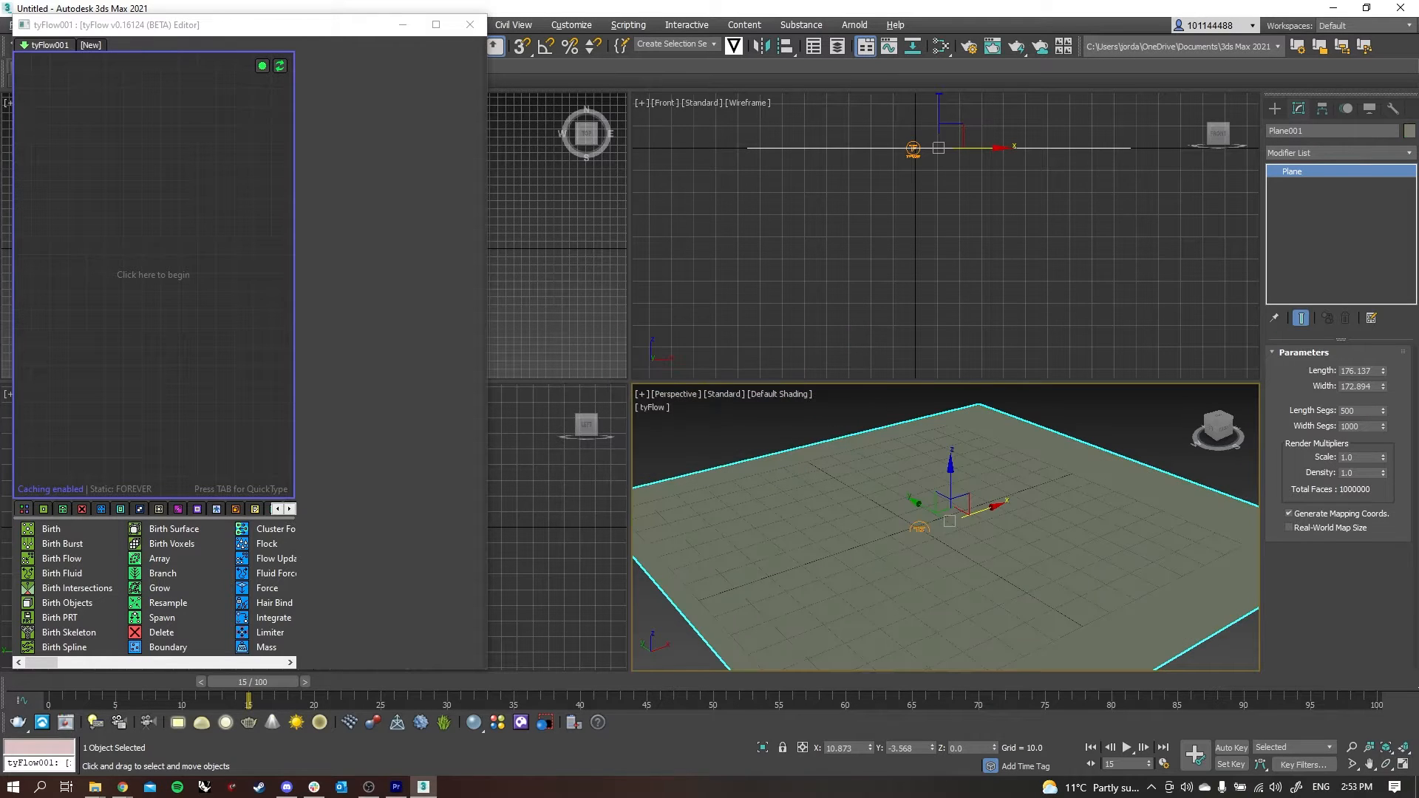
pyautogui.click(1410, 132)
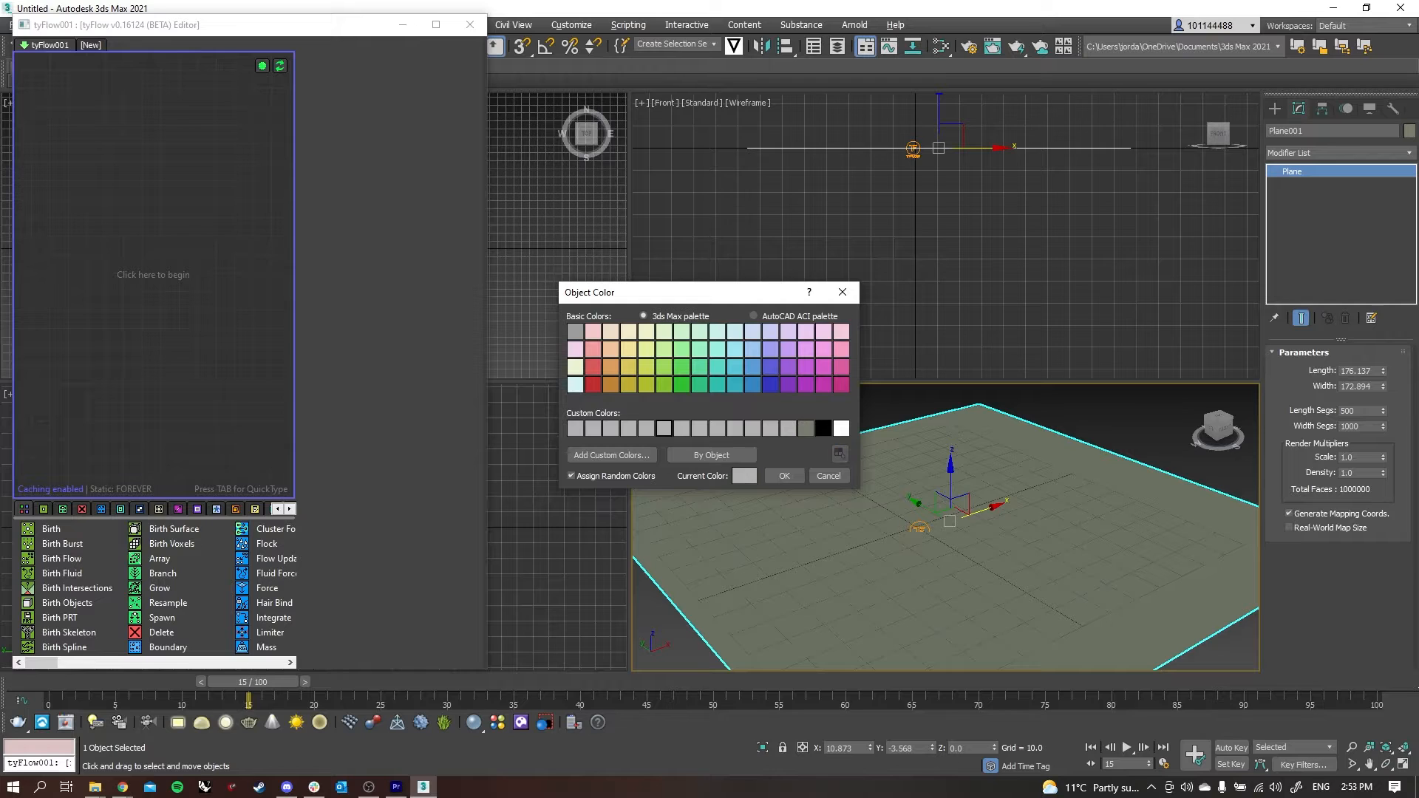
pyautogui.press('Return')
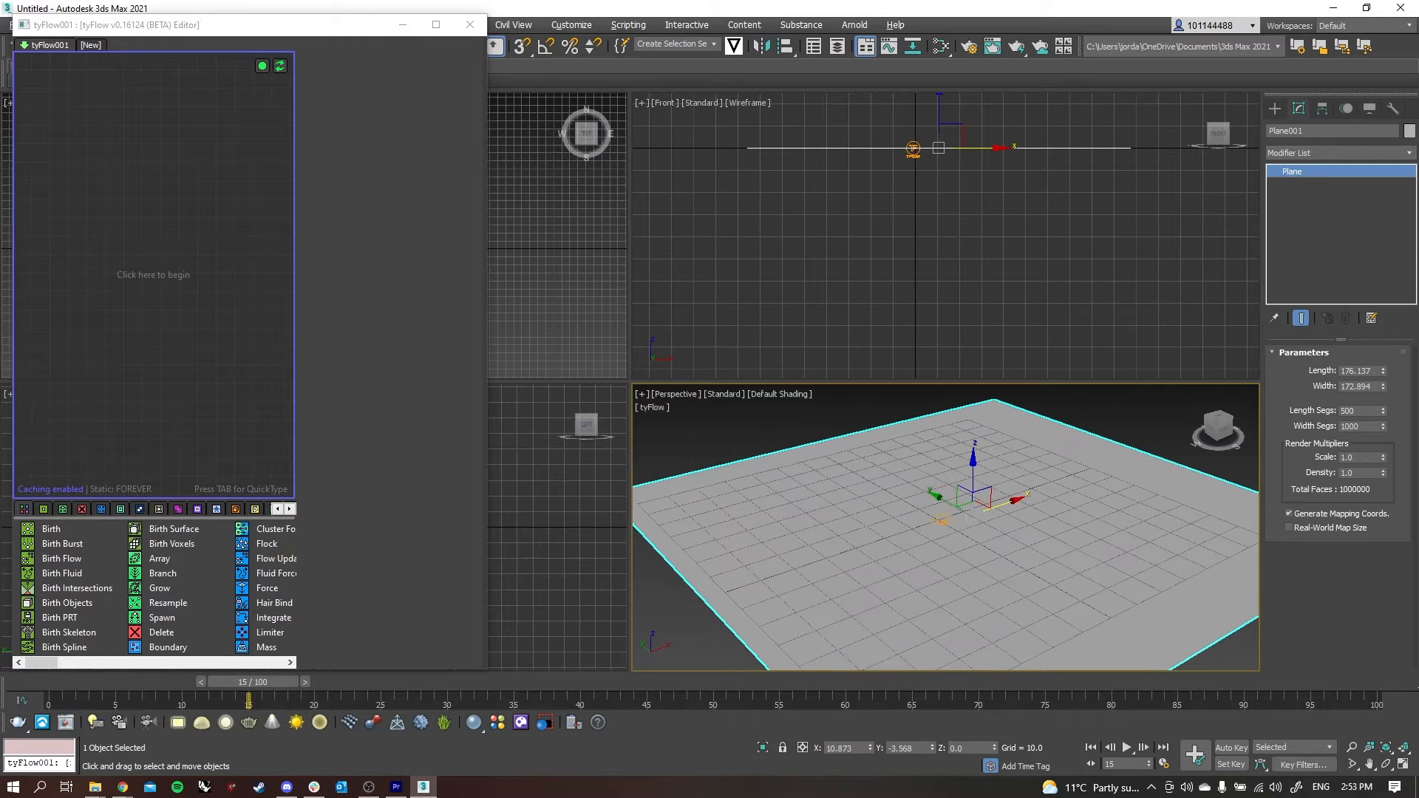
# Add the Simple PhysX Flow preset to the empty tyFlow graph.
pyautogui.rightClick(83, 248)
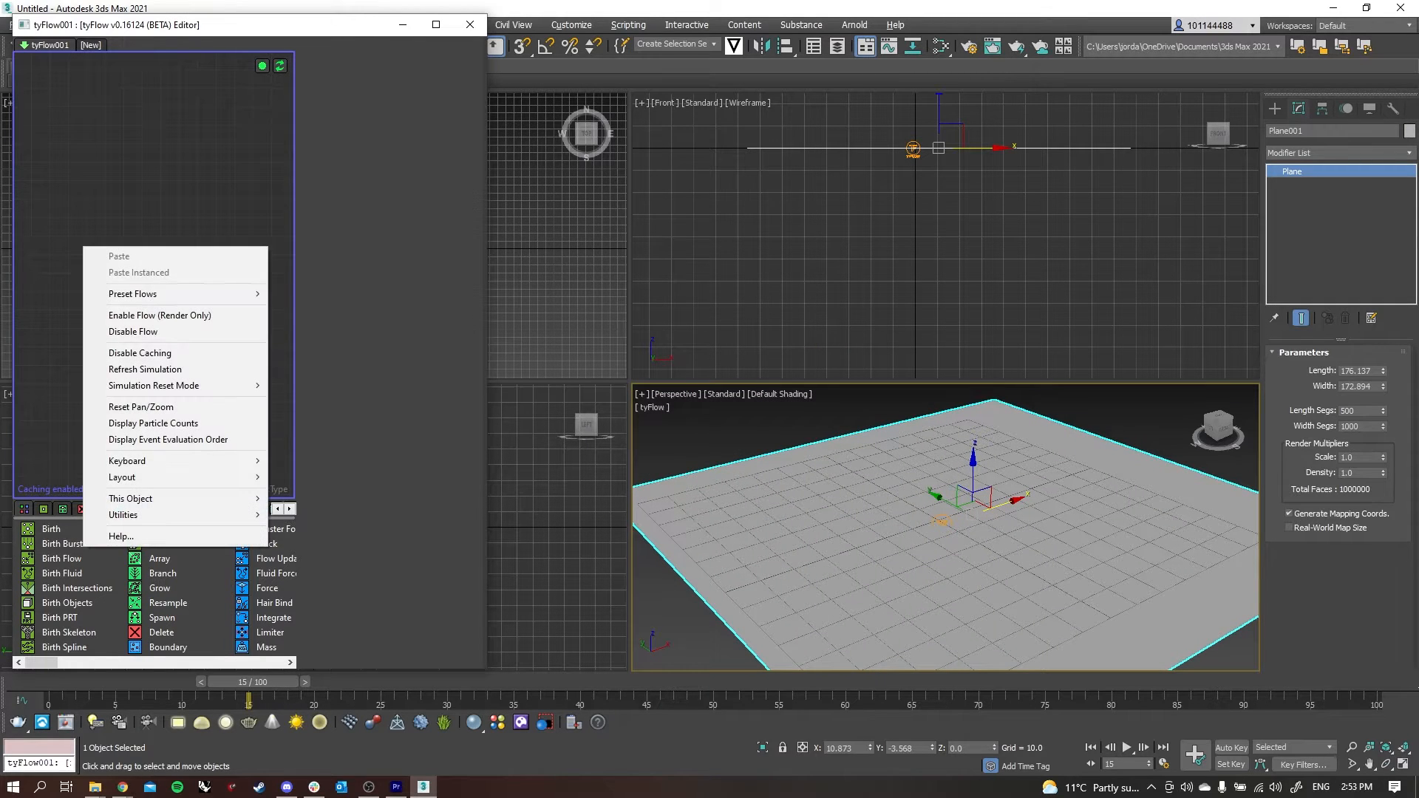
pyautogui.moveTo(148, 293)
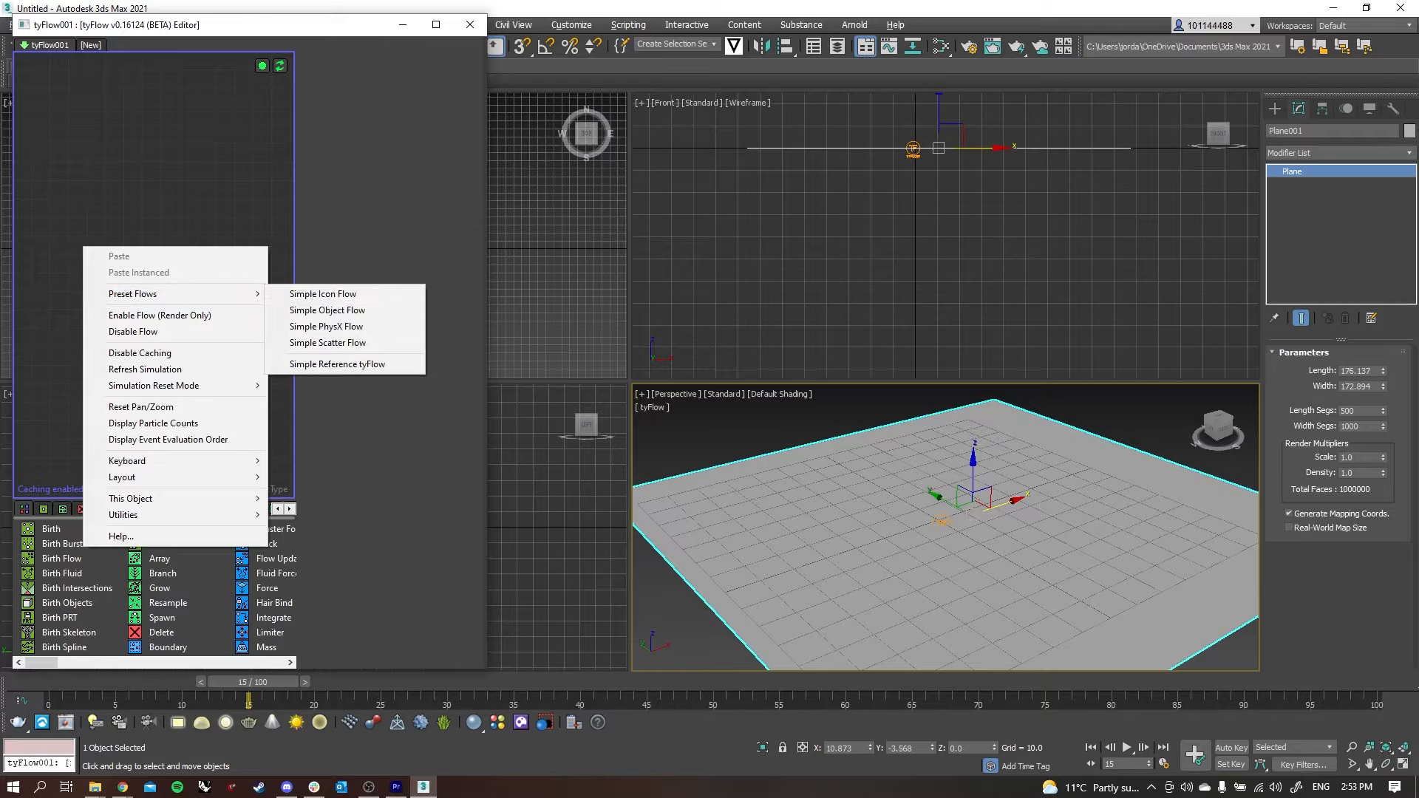
pyautogui.click(326, 326)
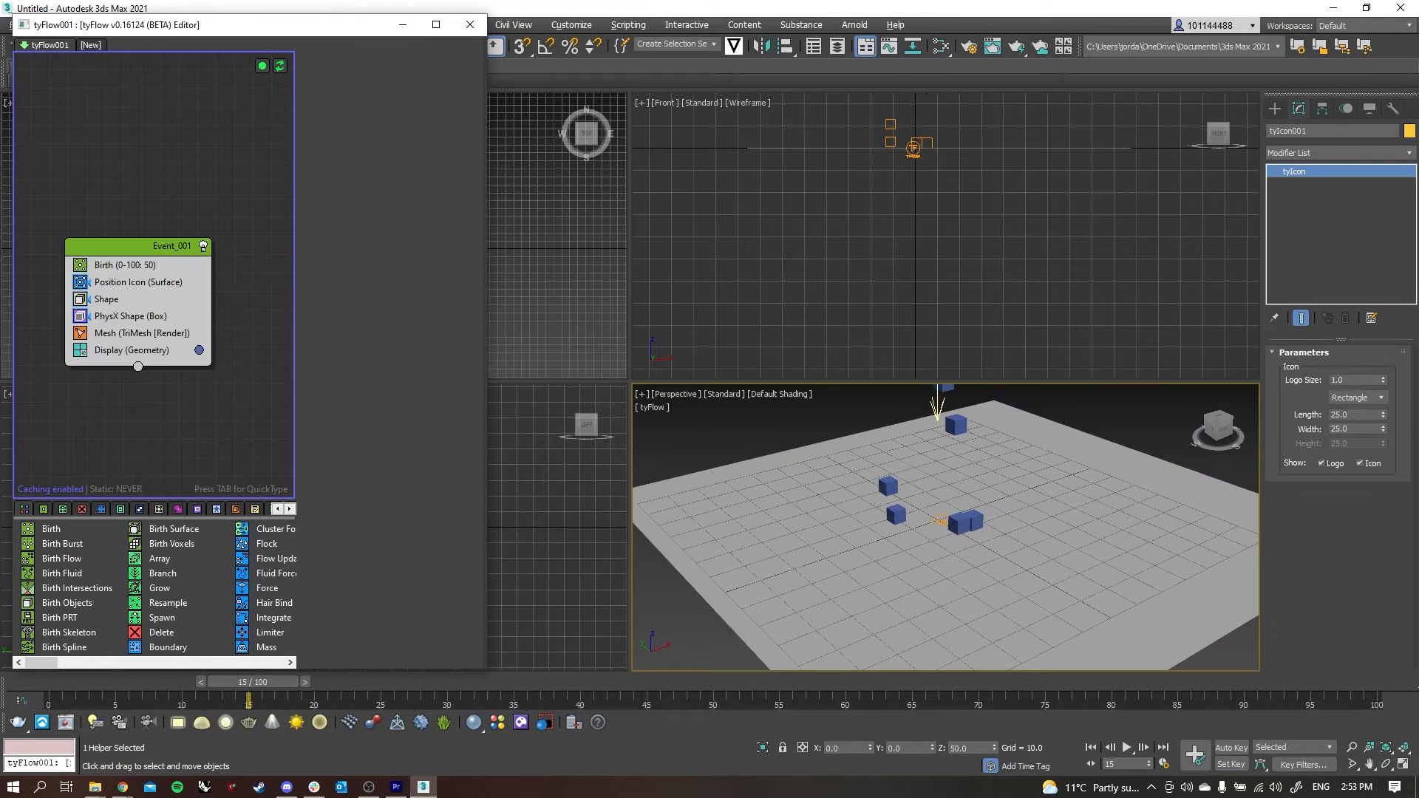
# Raise the particle emitter icon above the ground plane to a Z height of about 131, and deselect it.
pyautogui.scroll(-3, 1011, 501)
pyautogui.moveTo(1011, 501); pyautogui.dragTo(995, 571, button='middle')
pyautogui.moveTo(919, 476); pyautogui.dragTo(918, 434)
pyautogui.moveTo(919, 434); pyautogui.dragTo(909, 481, button='middle')
pyautogui.scroll(-4, 909, 481)
pyautogui.scroll(-3, 908, 494)
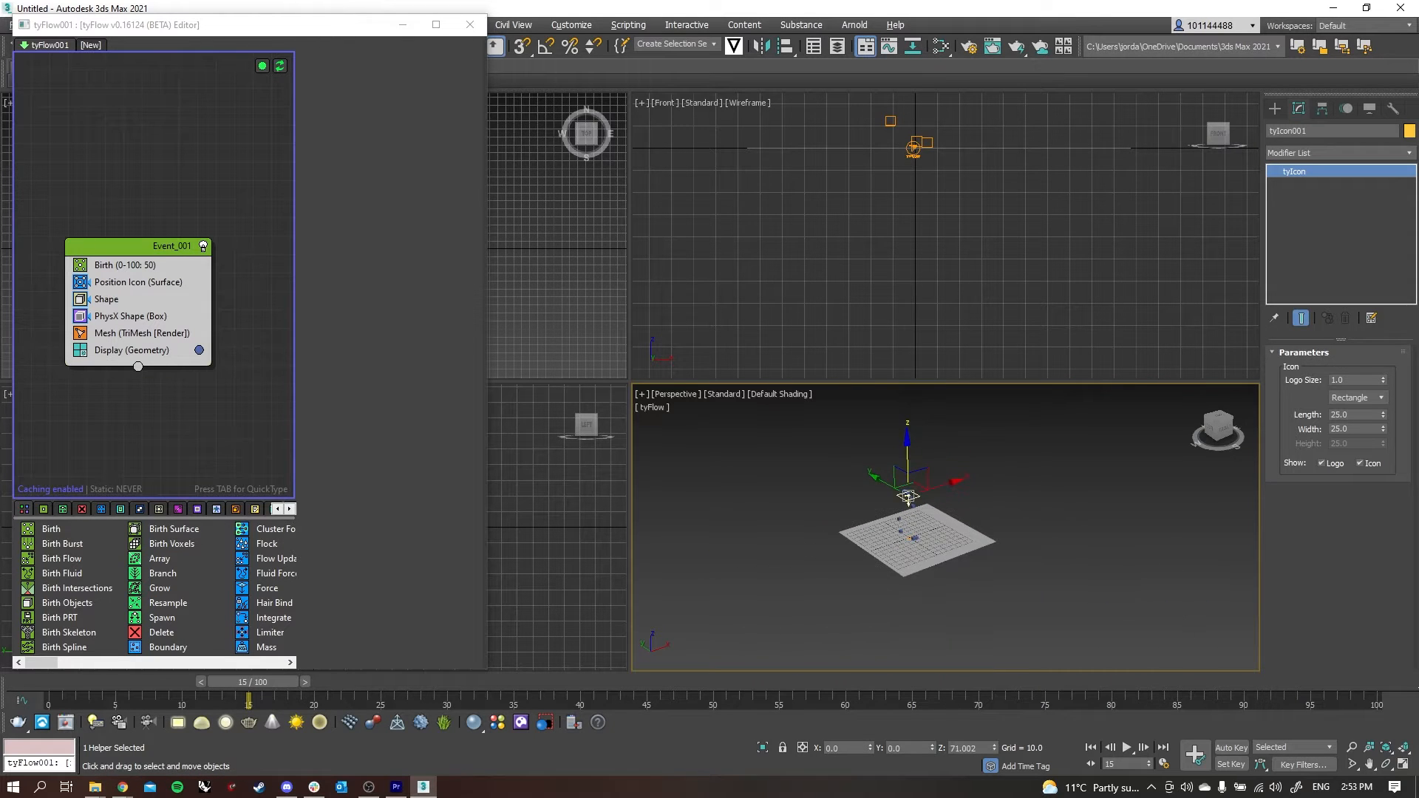
pyautogui.moveTo(908, 494); pyautogui.dragTo(908, 412)
pyautogui.scroll(4, 902, 425)
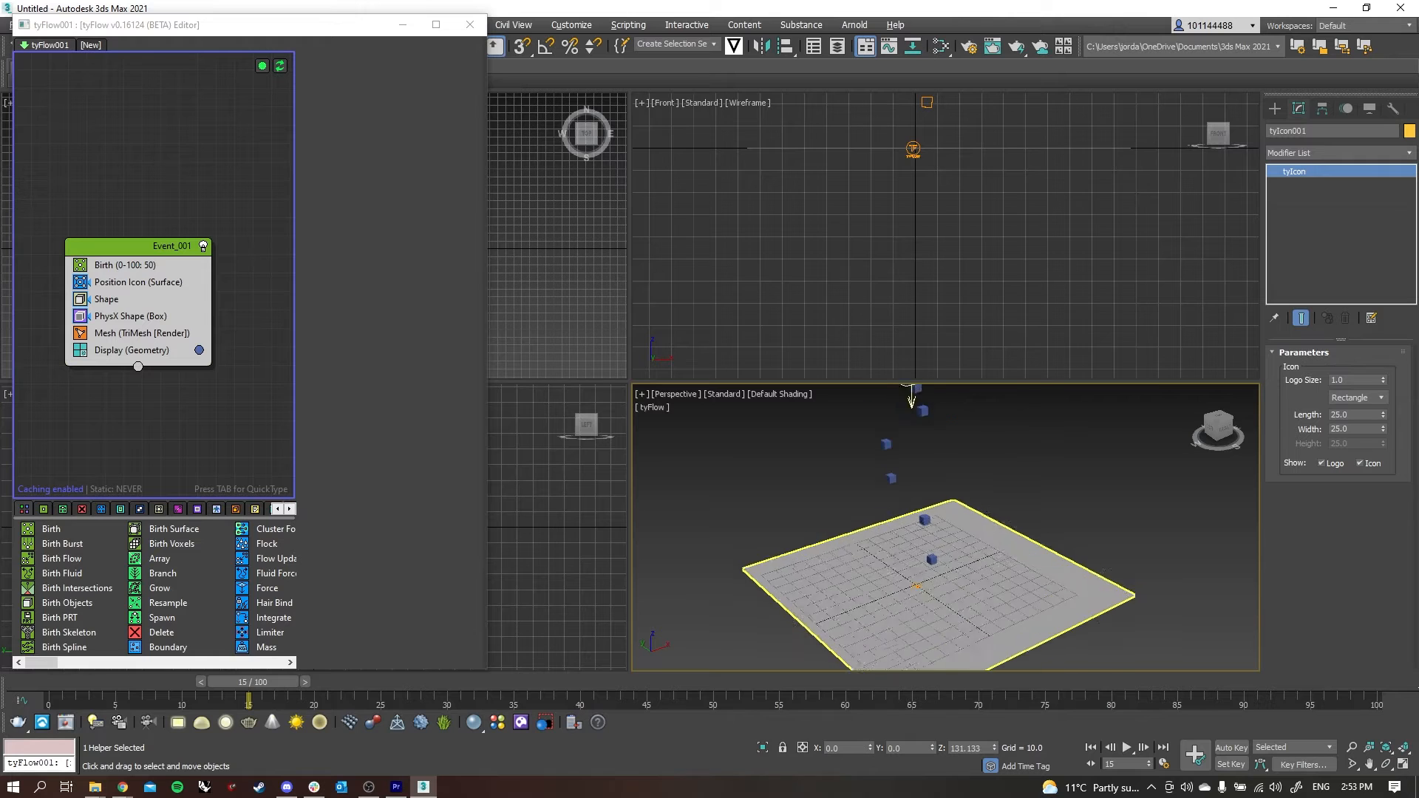
pyautogui.moveTo(894, 442); pyautogui.dragTo(894, 422, button='middle')
pyautogui.hotkey('ctrl', 'd')
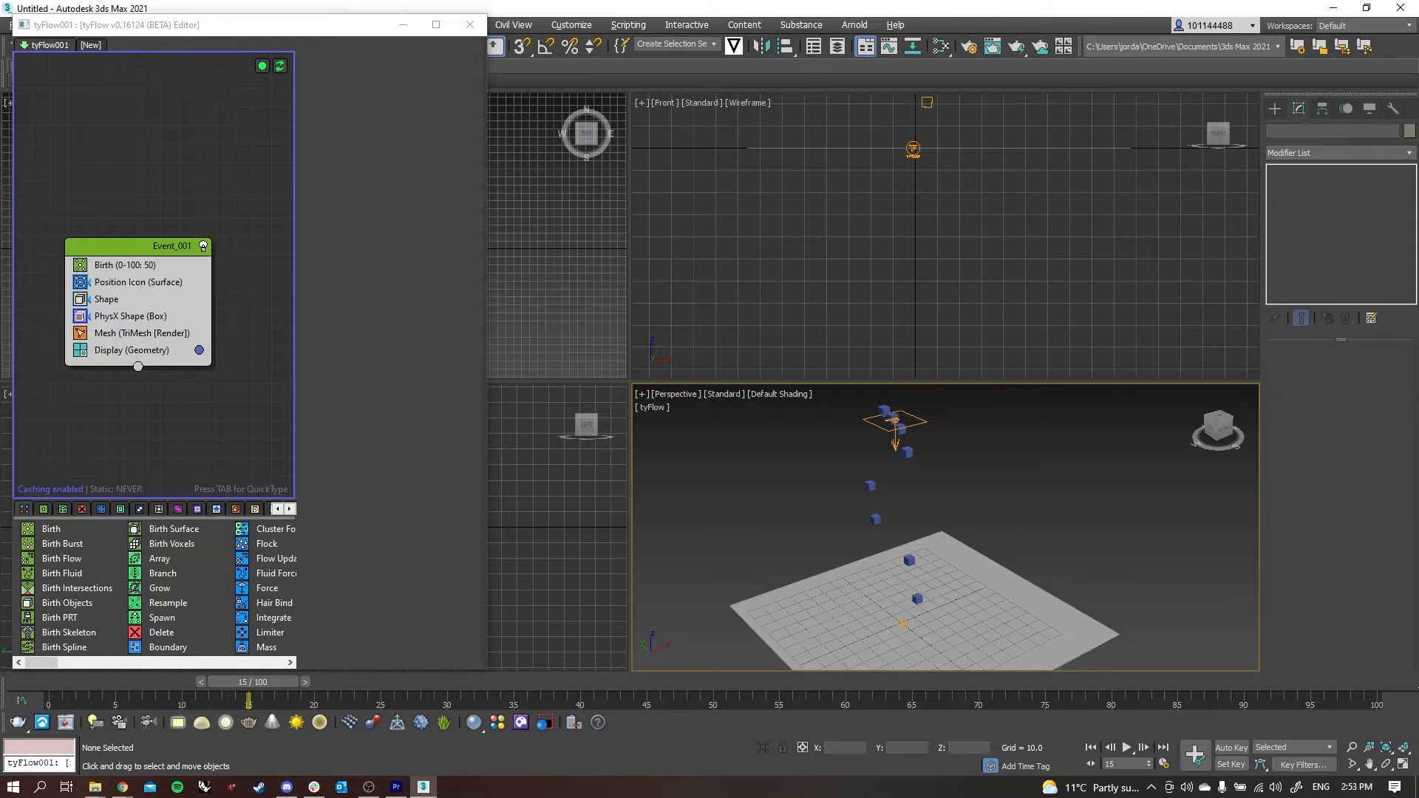
# Maximize the perspective viewport, frame the emitter and ground plane, and play the particle simulation.
pyautogui.hotkey('alt', 'w')
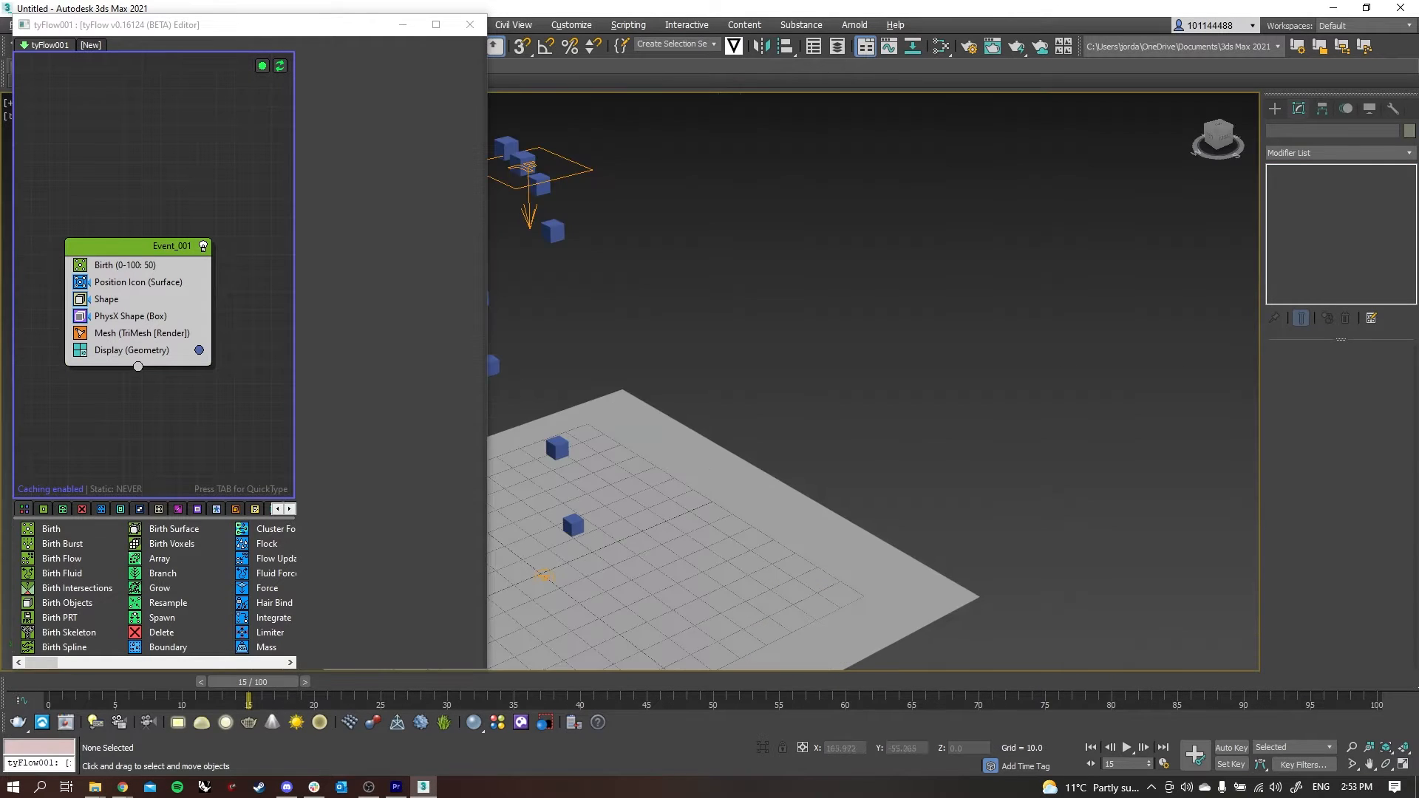
pyautogui.moveTo(859, 448); pyautogui.dragTo(1157, 426, button='middle')
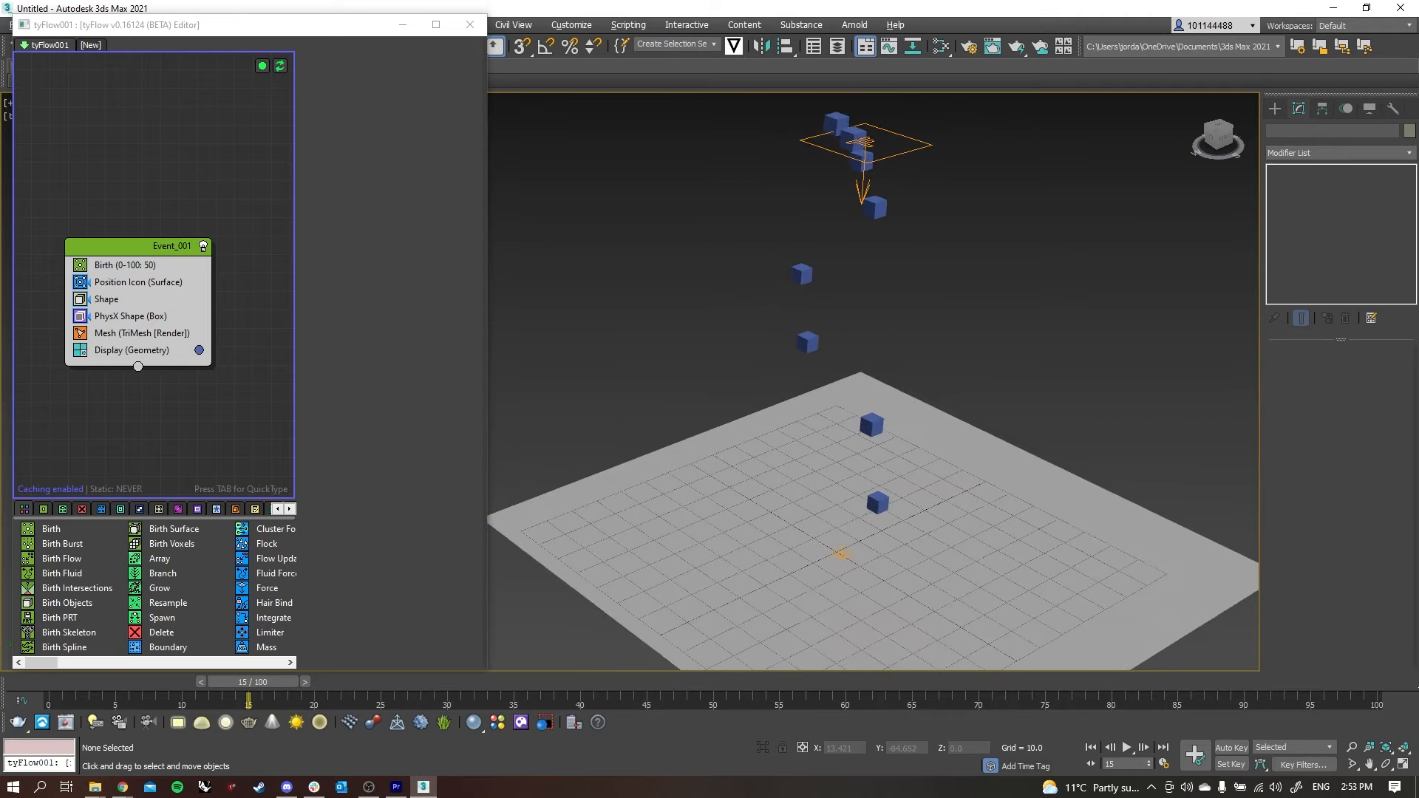
pyautogui.press('/')
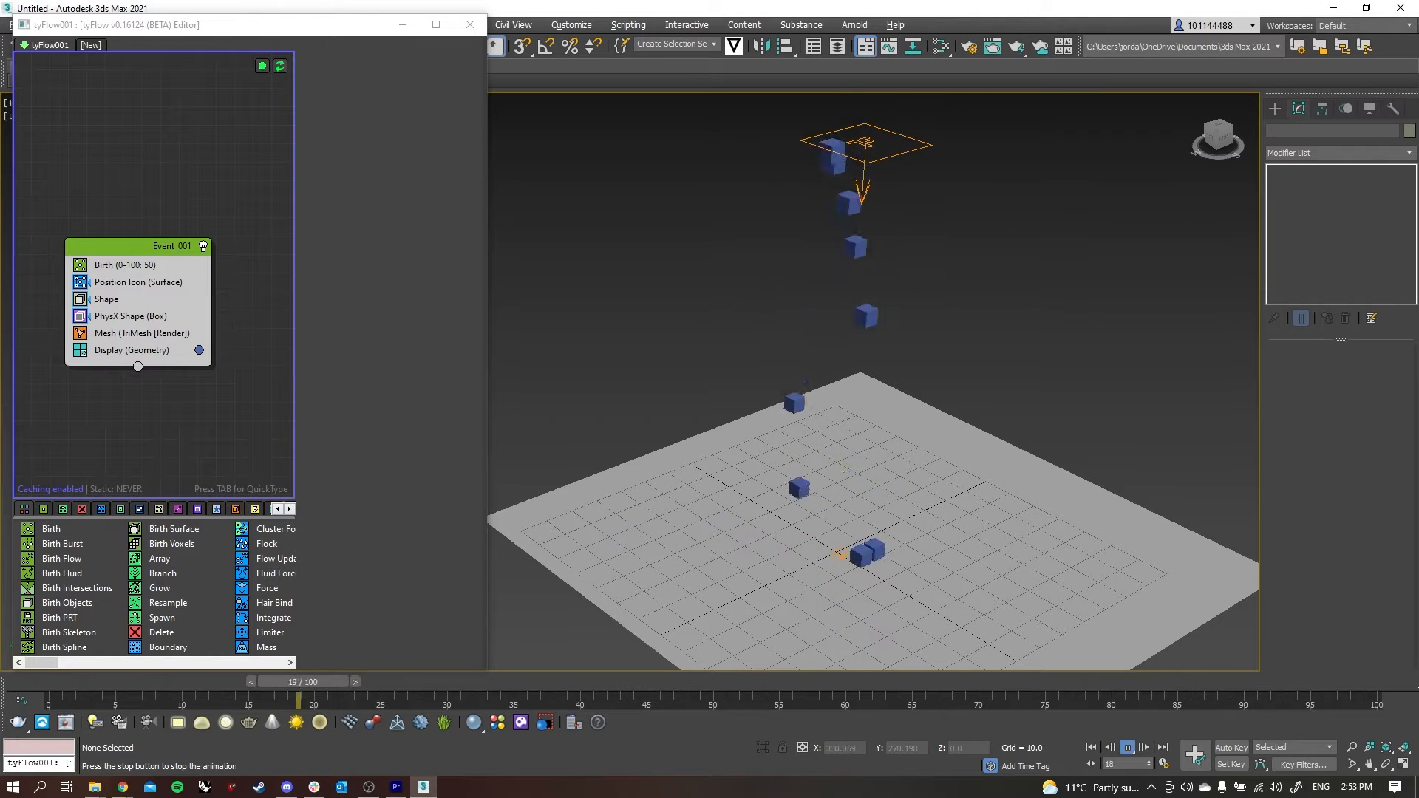
# Set the Display operator's particle color to bright green, RGB about 0.188, 0.839, 0.082.
pyautogui.click(199, 350)
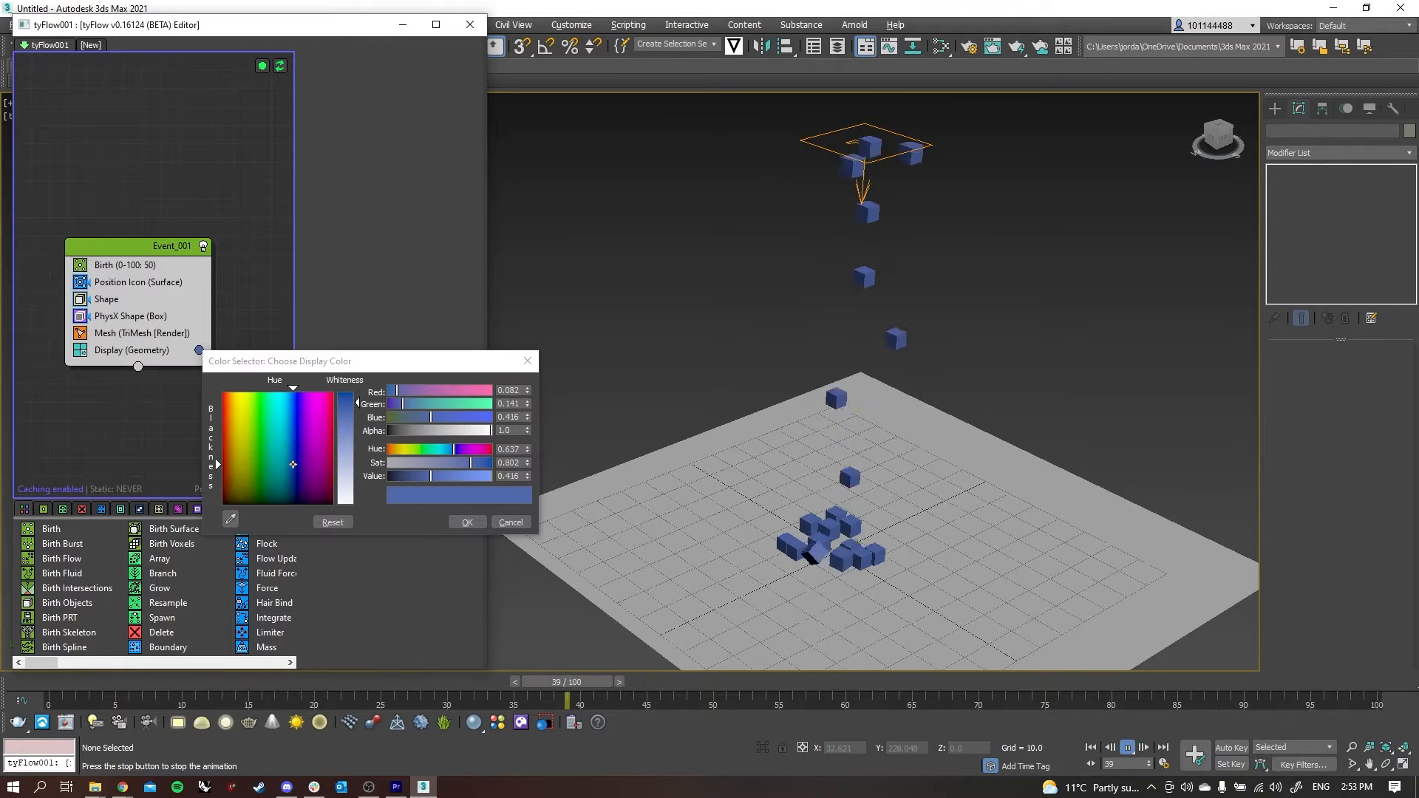
pyautogui.click(313, 431)
pyautogui.click(256, 409)
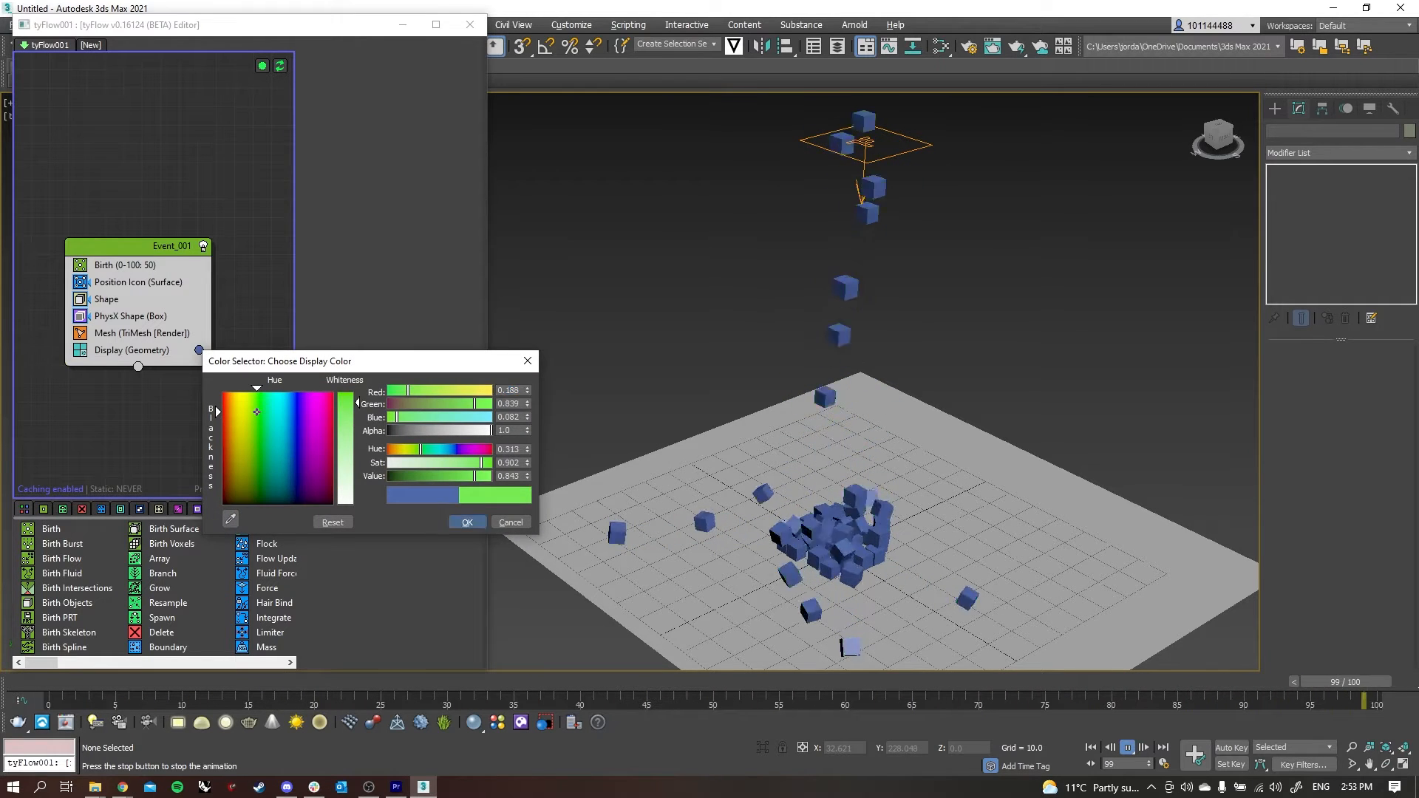
pyautogui.click(467, 522)
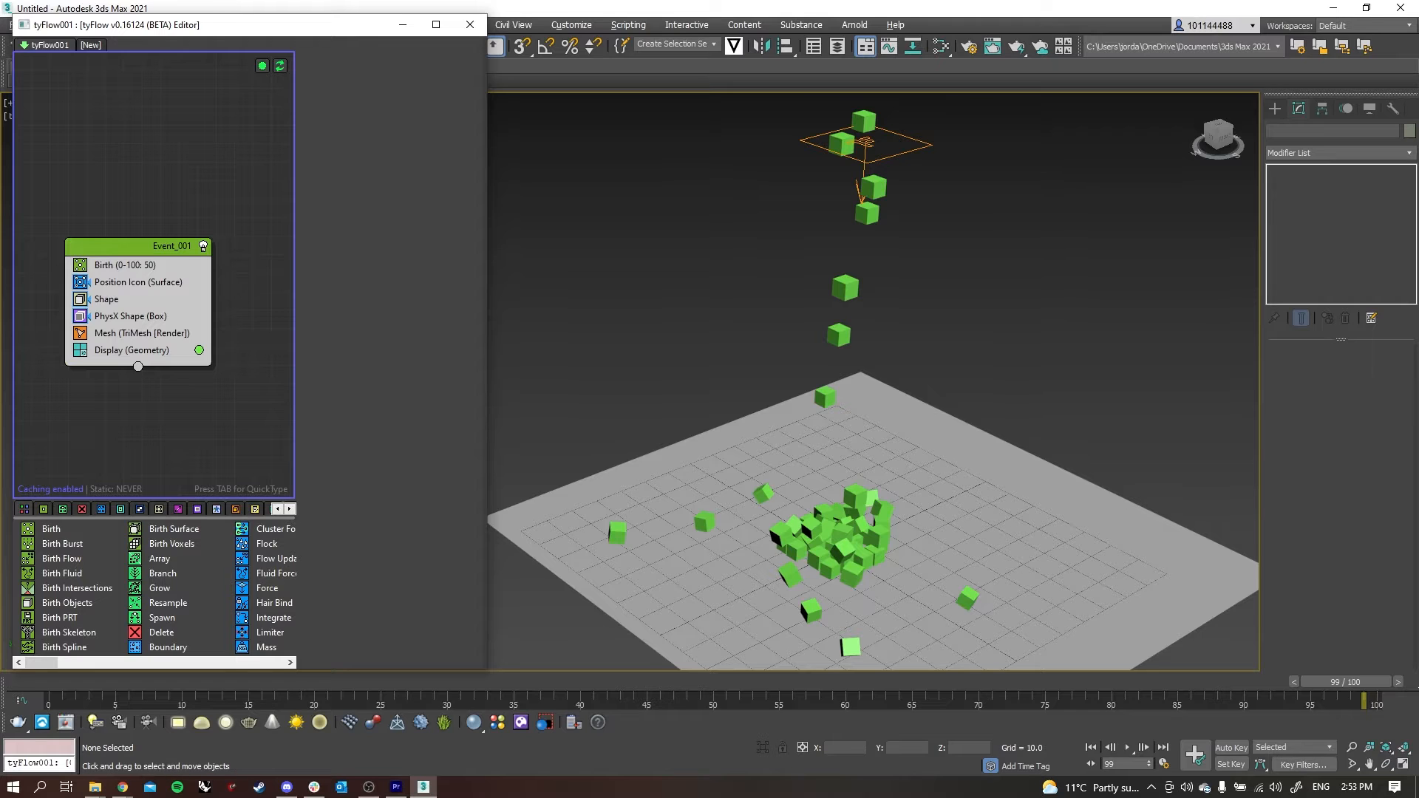
# Set the Display operator's particle color to tan, RGB about 0.514, 0.357, 0.082, and replay the simulation.
pyautogui.click(199, 351)
pyautogui.click(230, 448)
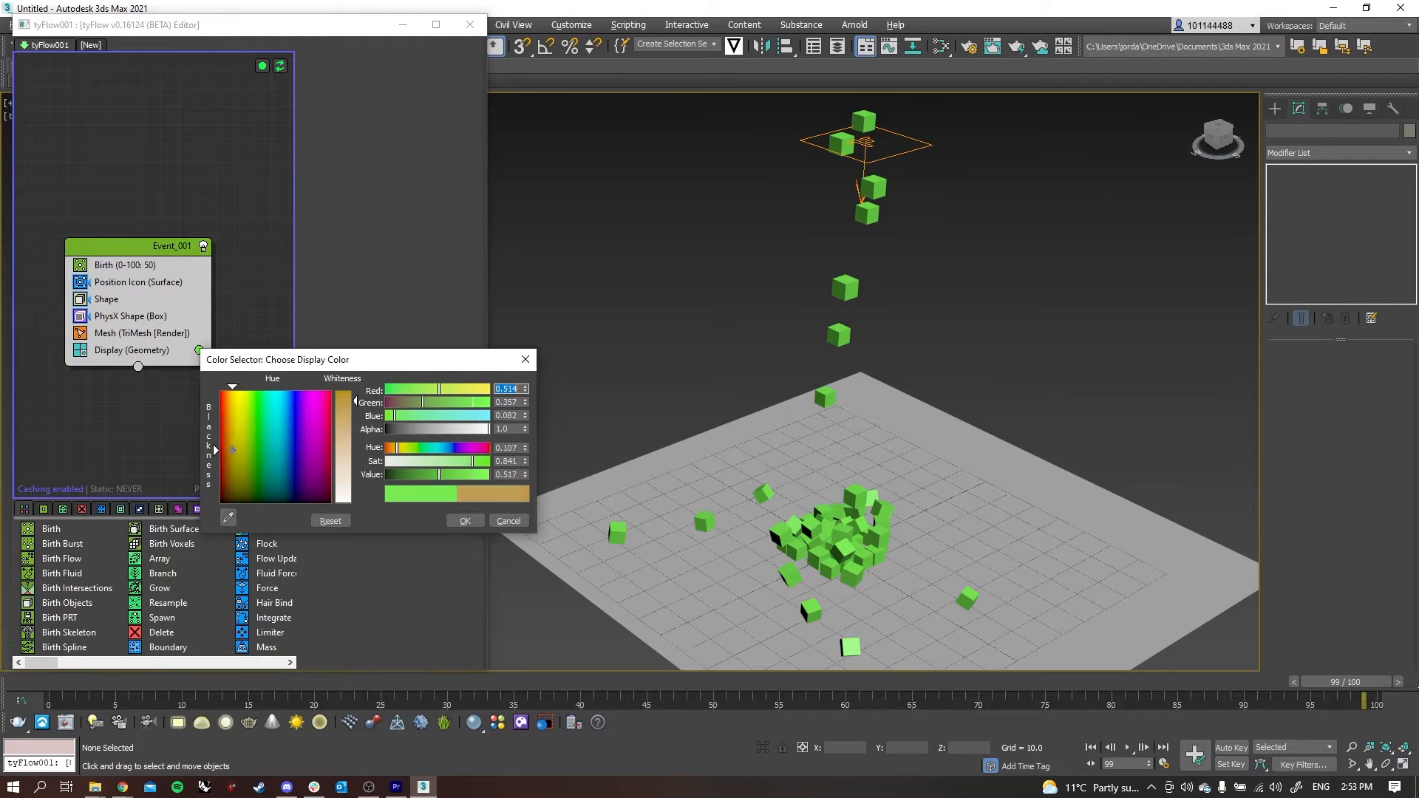
pyautogui.click(465, 520)
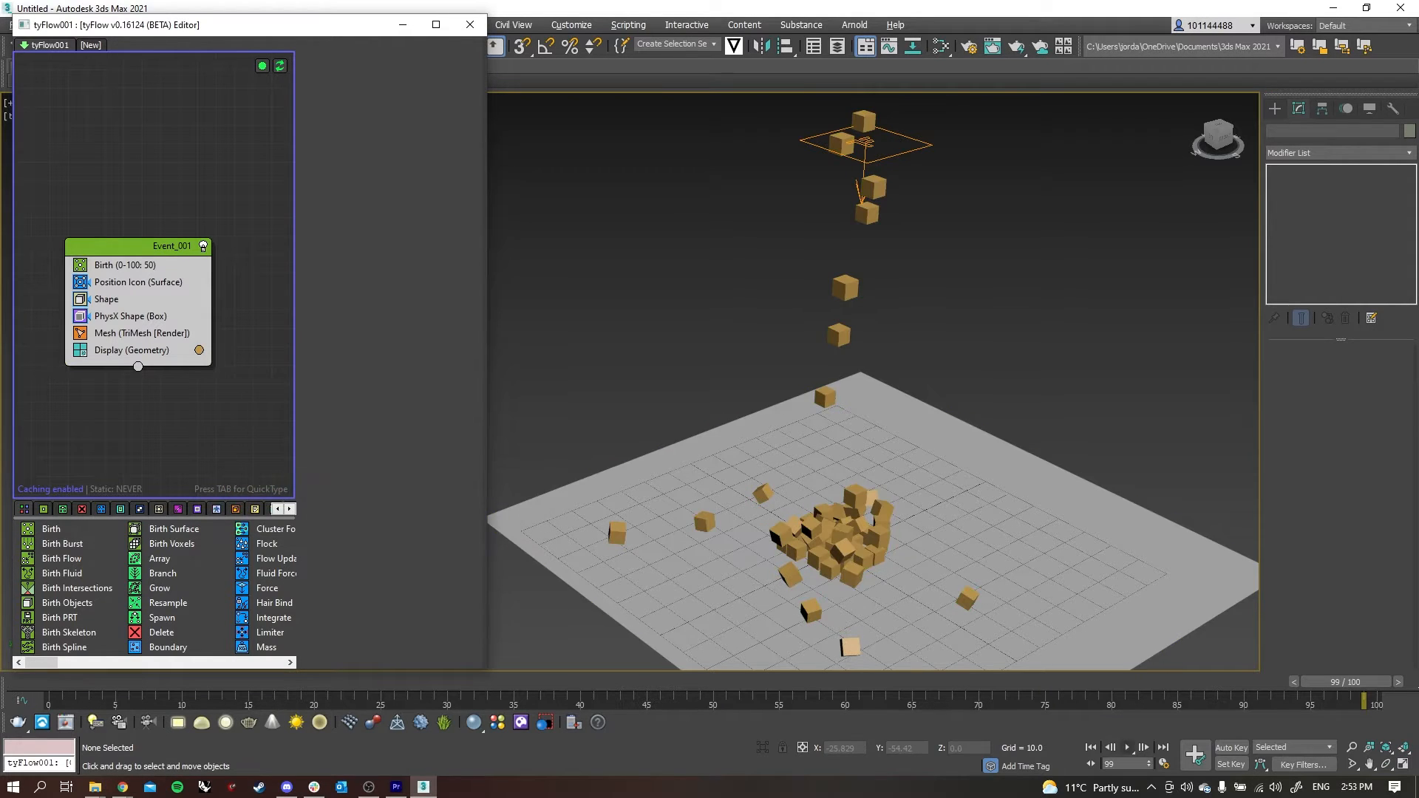
pyautogui.click(1127, 747)
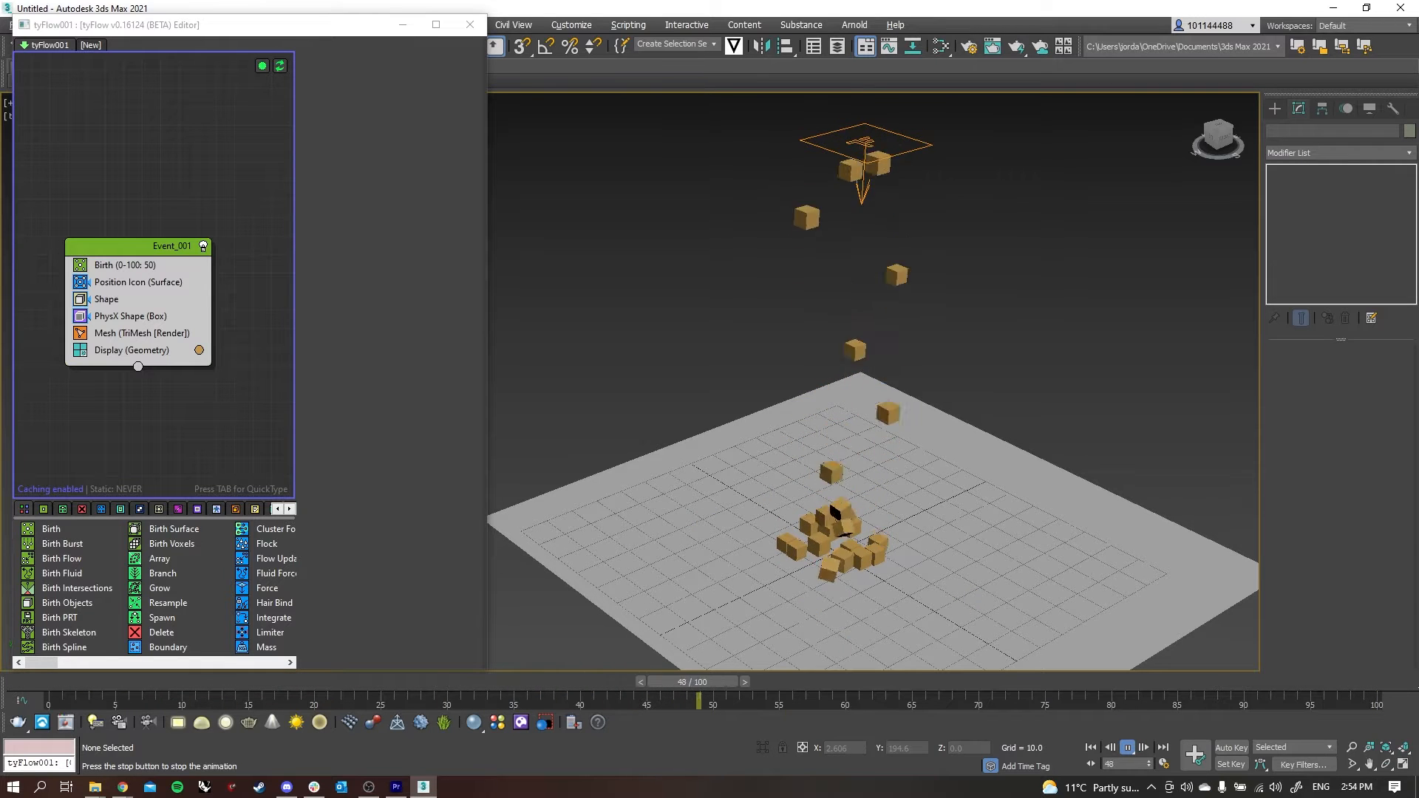
# Change the Shape operator's 3D mesh type to Tetrahedron, and after trying that, to Sphere (HiRes).
pyautogui.click(132, 351)
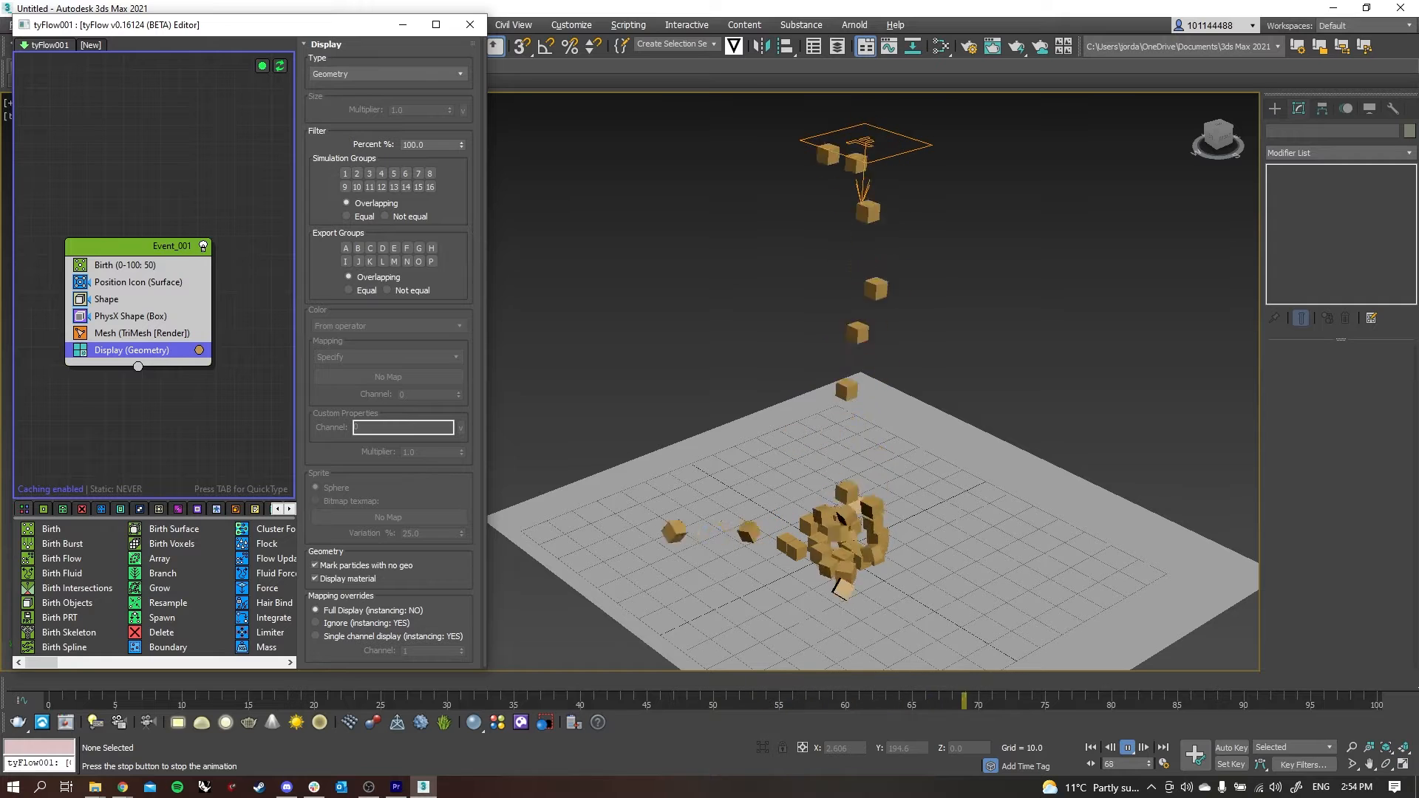
pyautogui.click(106, 300)
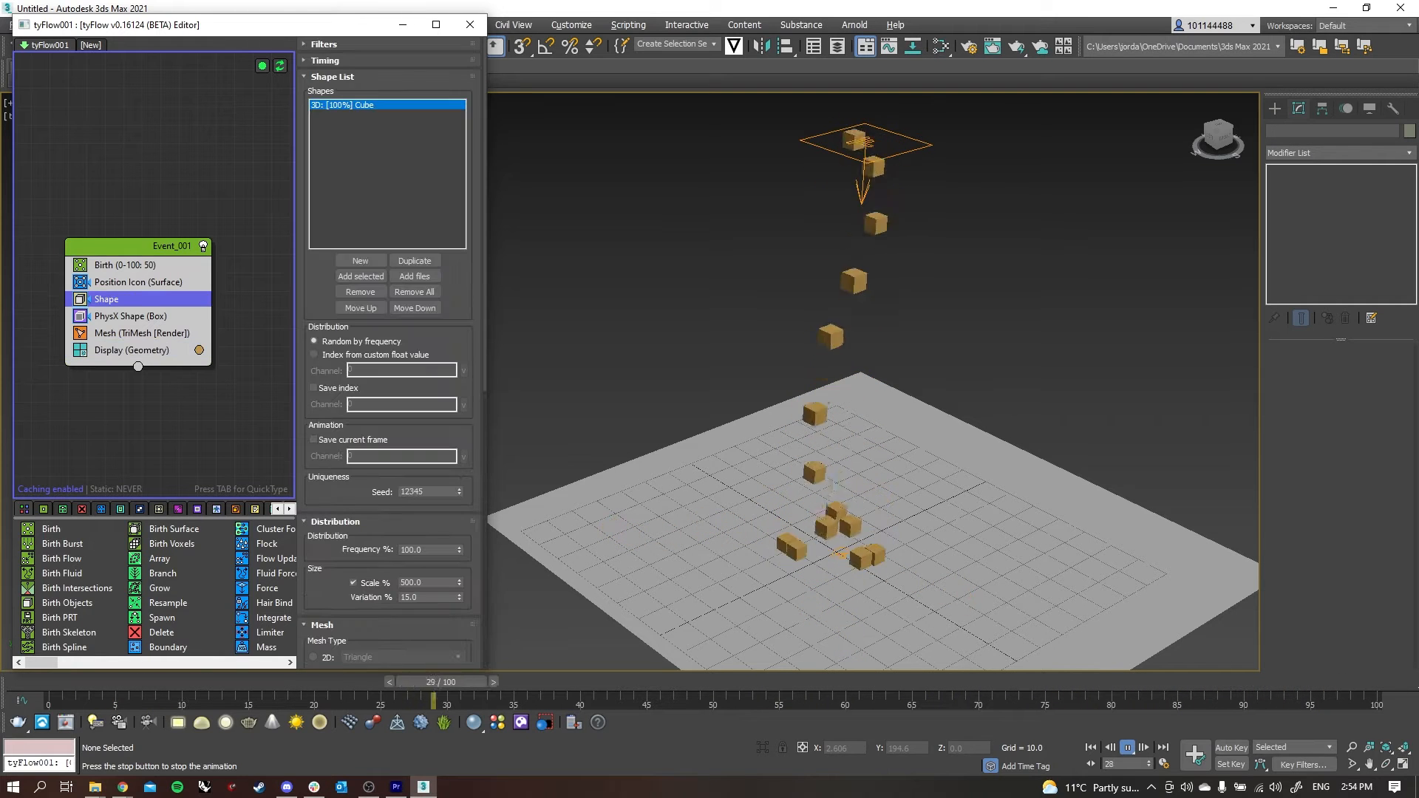
pyautogui.scroll(-2, 388, 352)
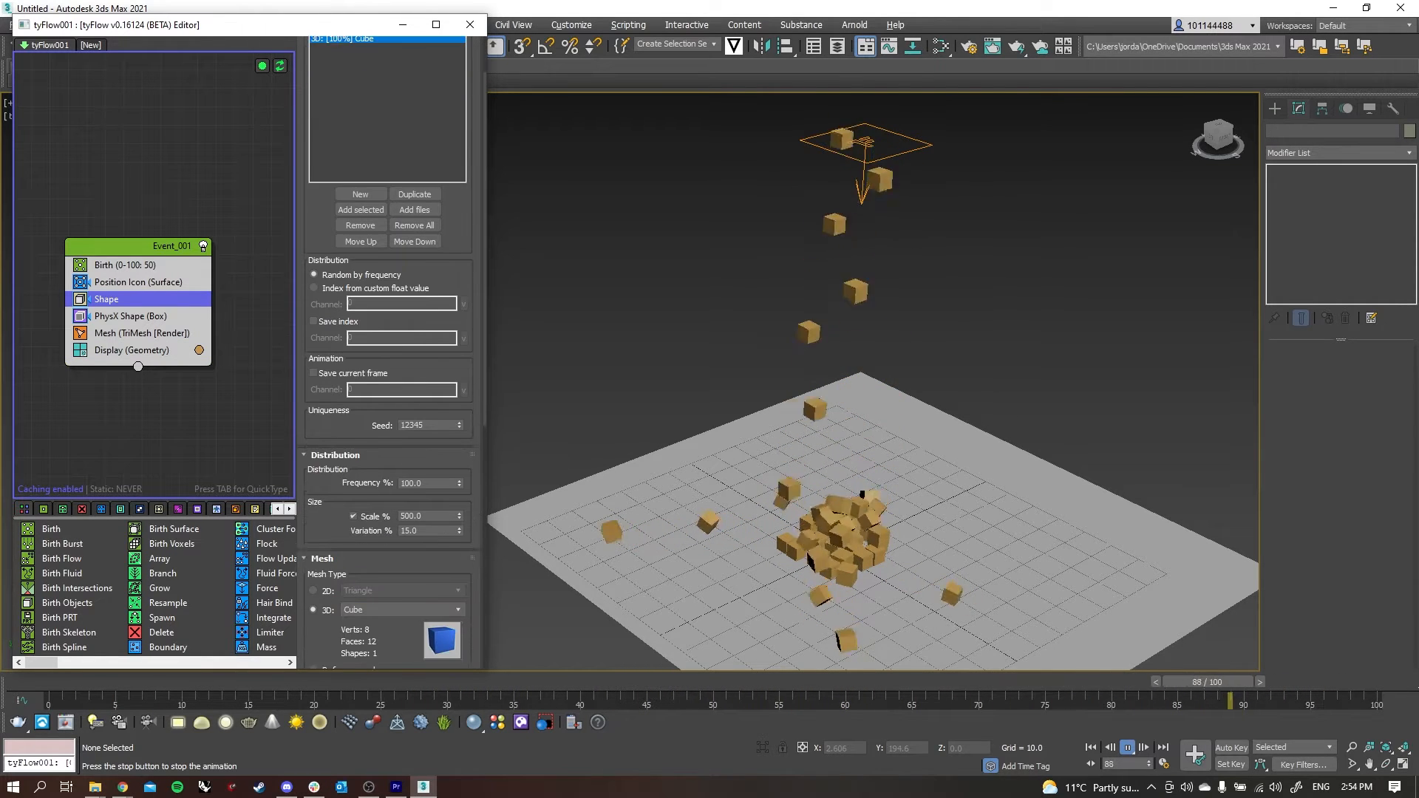
pyautogui.scroll(-6, 388, 351)
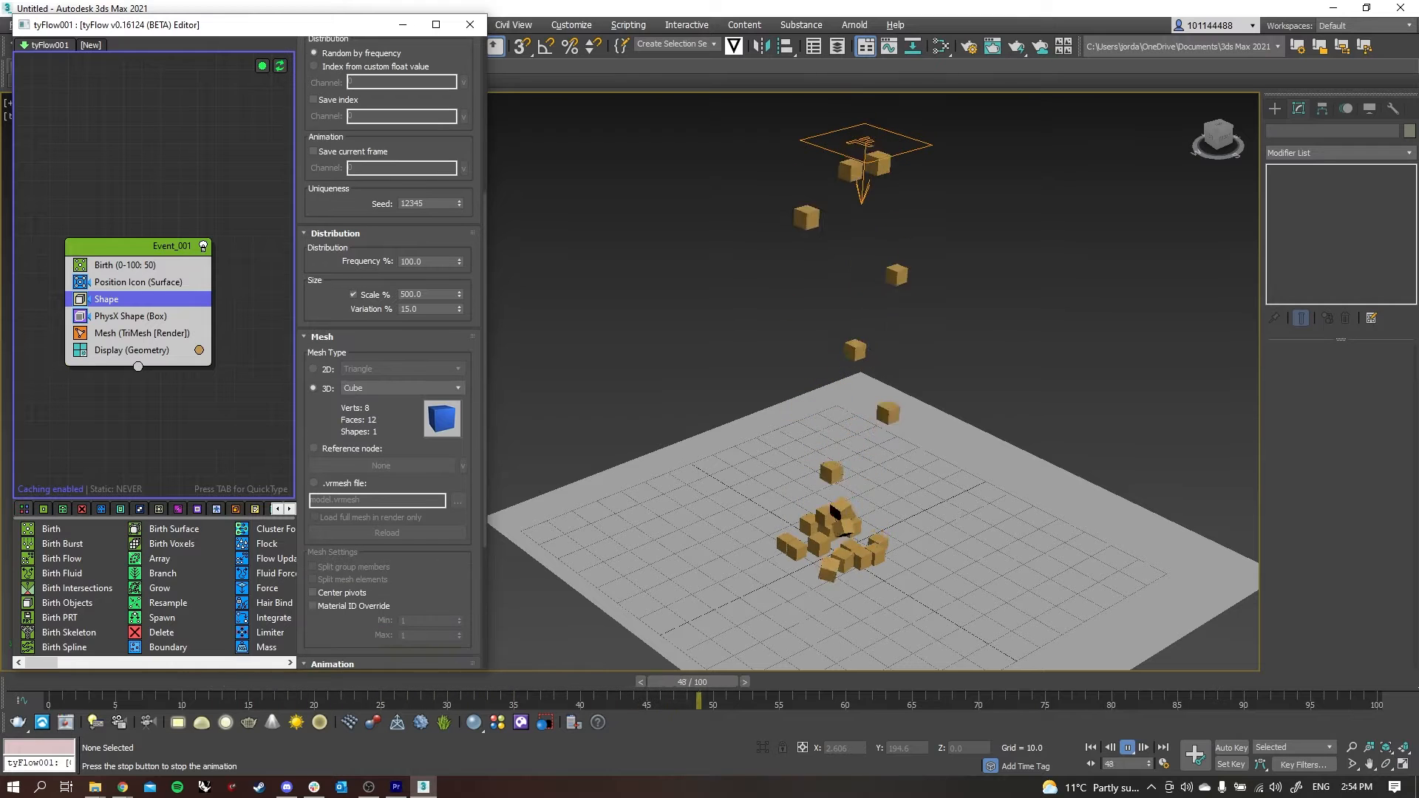
pyautogui.click(399, 388)
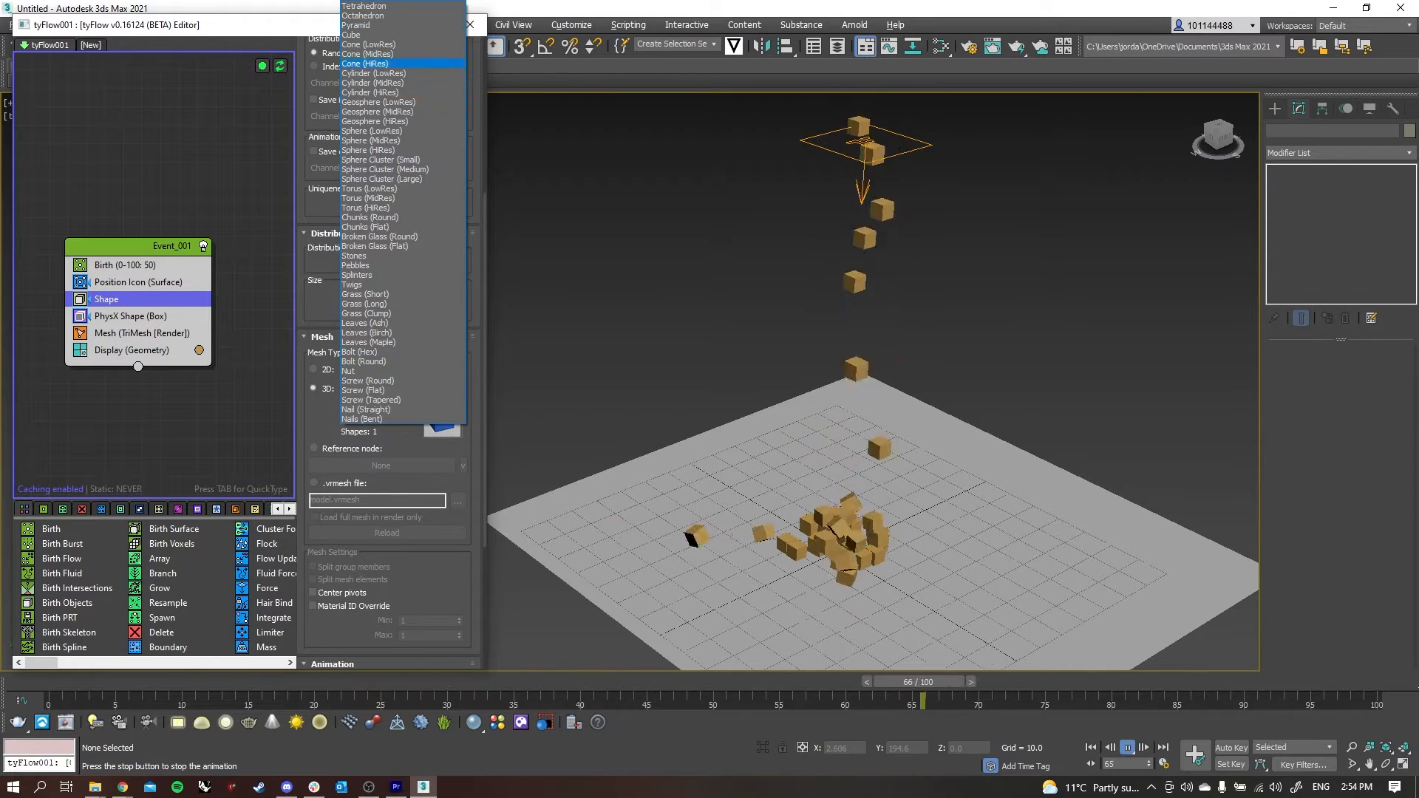
pyautogui.click(384, 6)
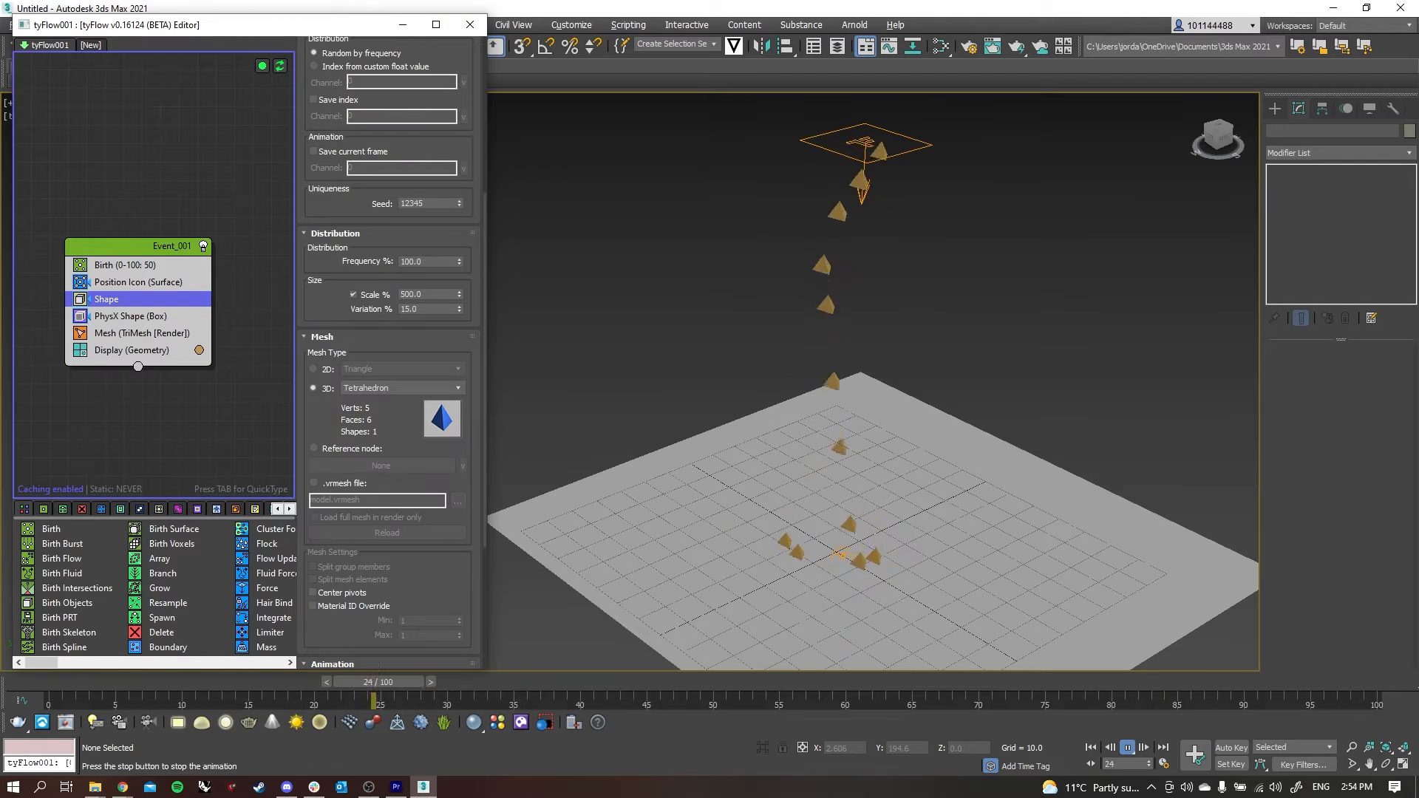
pyautogui.click(400, 389)
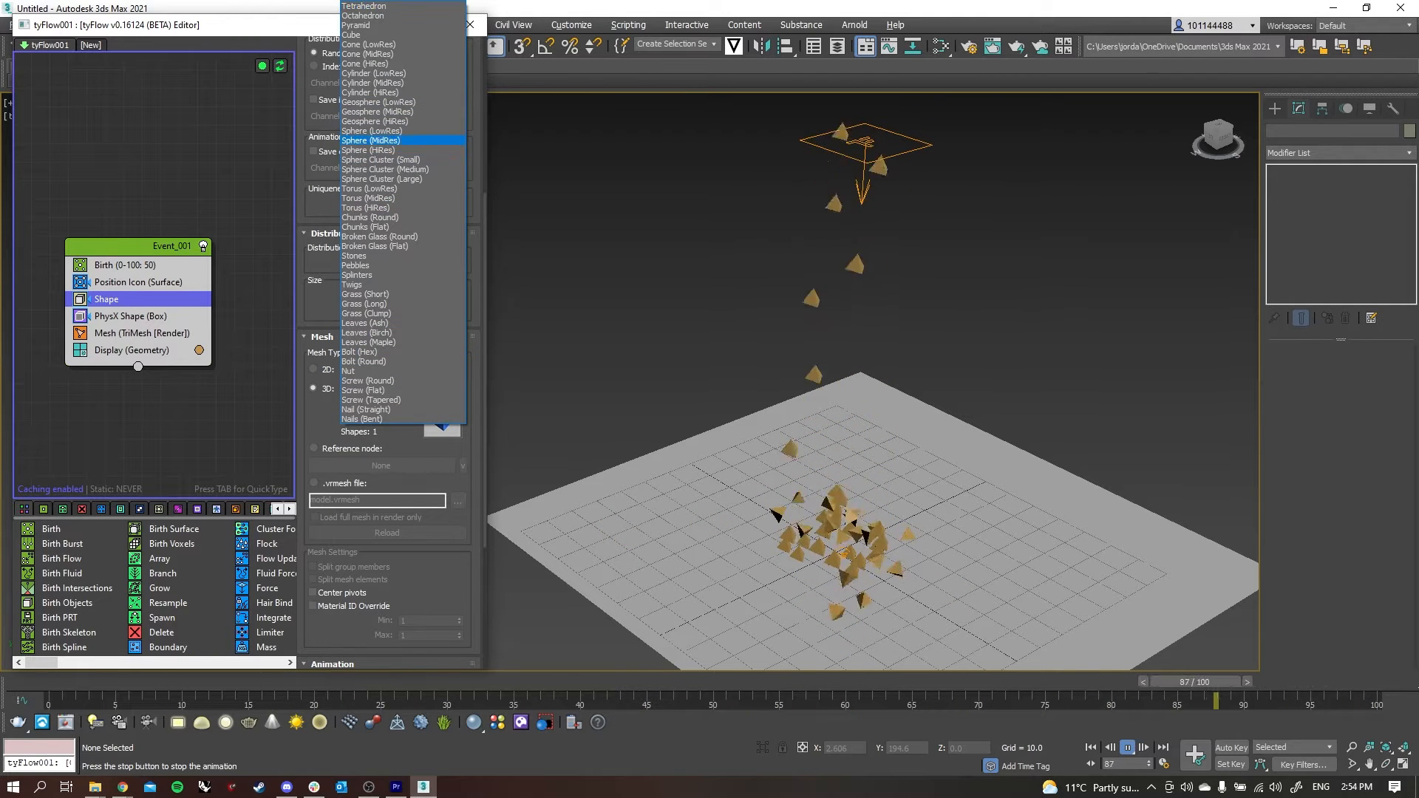
pyautogui.click(368, 150)
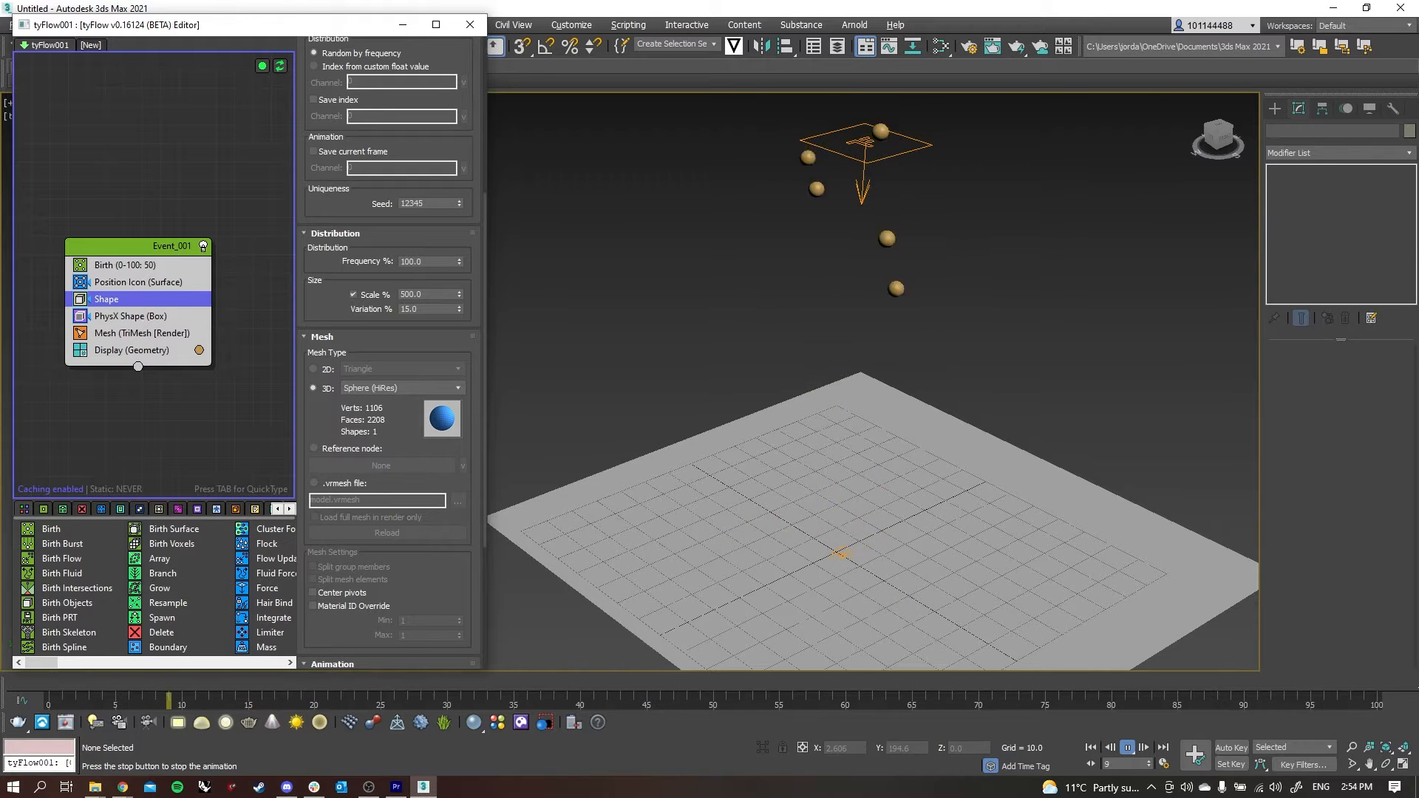
# Try Screw (Flat) as the Shape operator's 3D mesh type and watch the screws land on the ground plane up close.
pyautogui.click(399, 388)
pyautogui.click(384, 390)
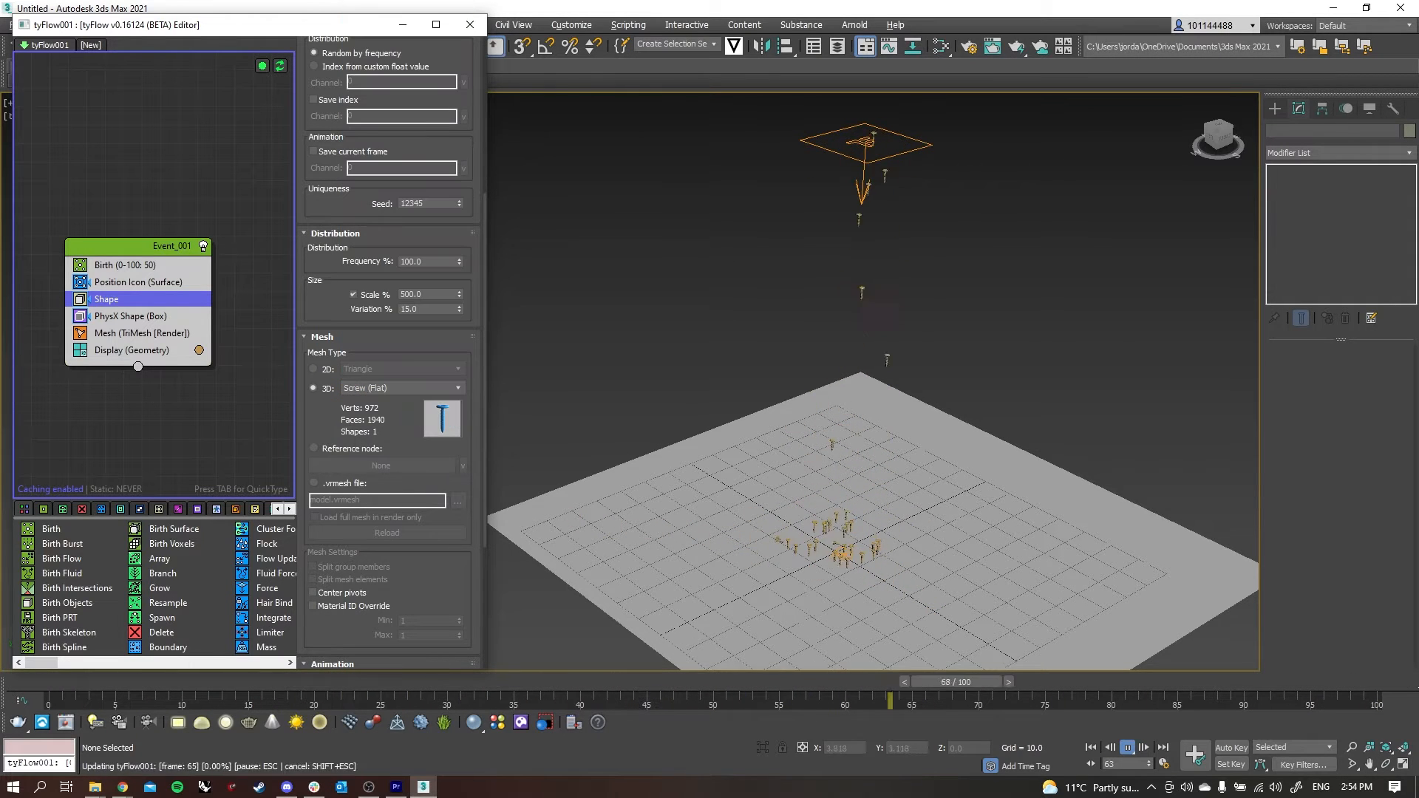
pyautogui.scroll(10, 851, 553)
pyautogui.scroll(-2, 852, 552)
pyautogui.moveTo(852, 553); pyautogui.dragTo(902, 499, button='middle')
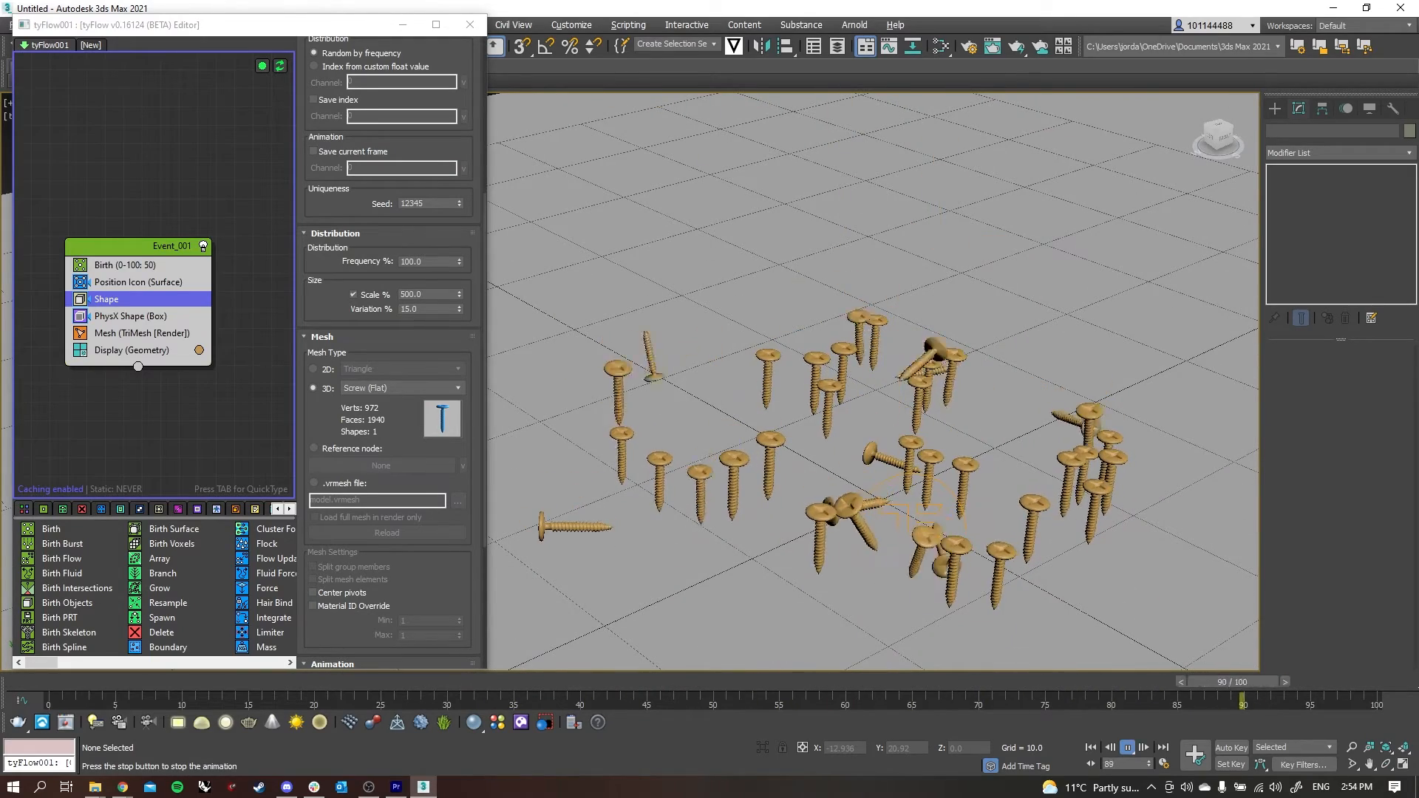
# Change the Shape operator's 3D mesh type to Bolt (Round) and stop the playback with the emitter and whole plane in view.
pyautogui.click(399, 388)
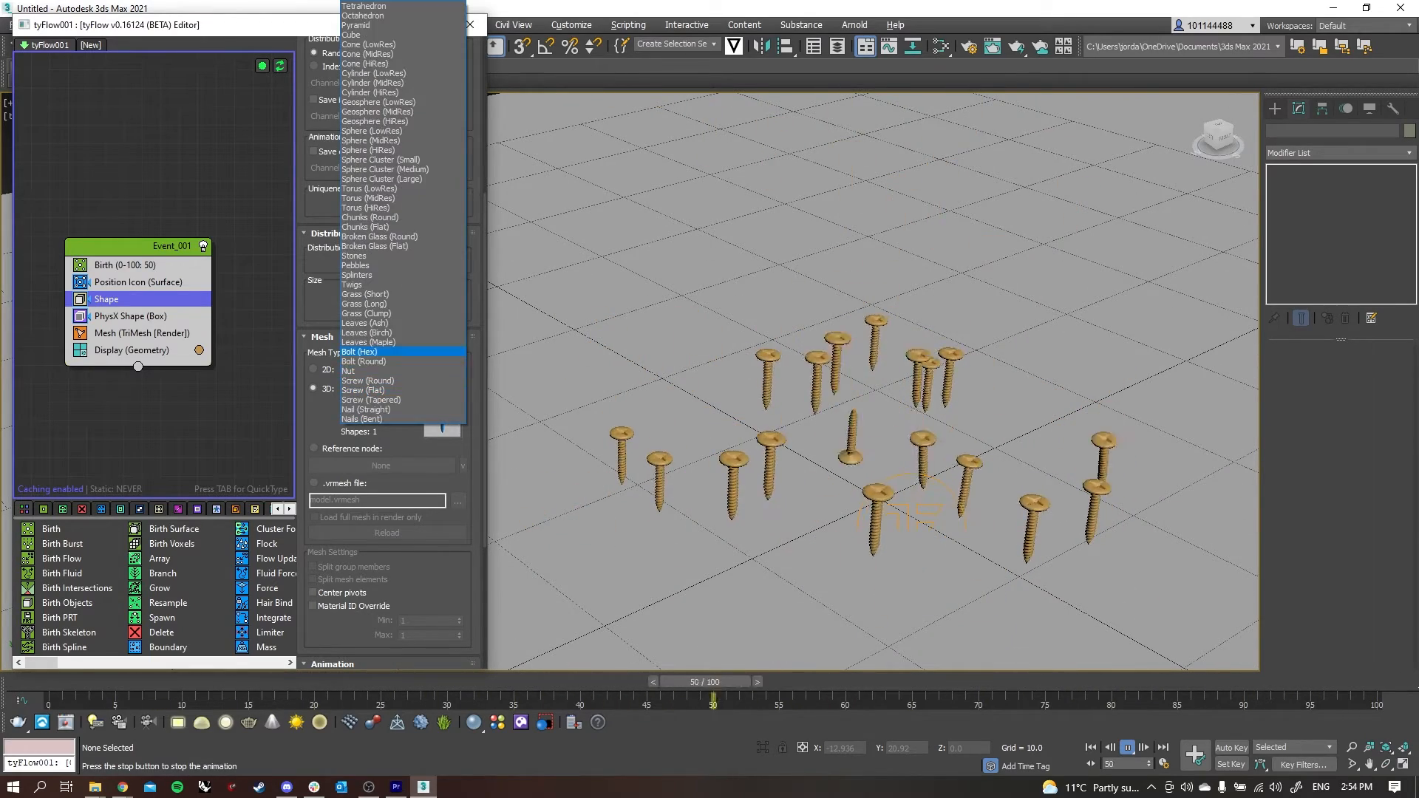
pyautogui.click(364, 361)
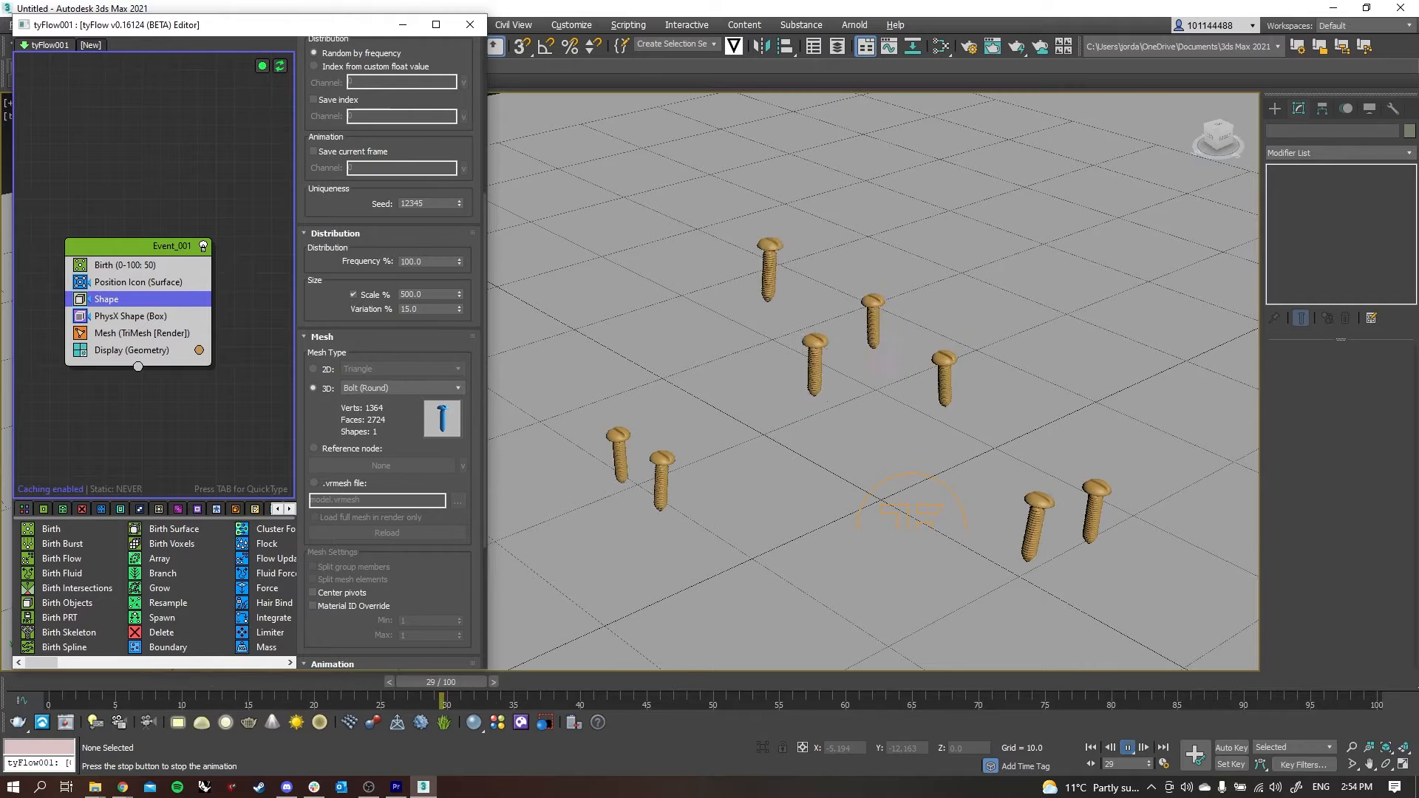
pyautogui.click(1127, 747)
pyautogui.scroll(-10, 887, 436)
pyautogui.scroll(4, 887, 436)
pyautogui.keyDown('alt'); pyautogui.moveTo(887, 436); pyautogui.dragTo(862, 438, button='middle'); pyautogui.keyUp('alt')
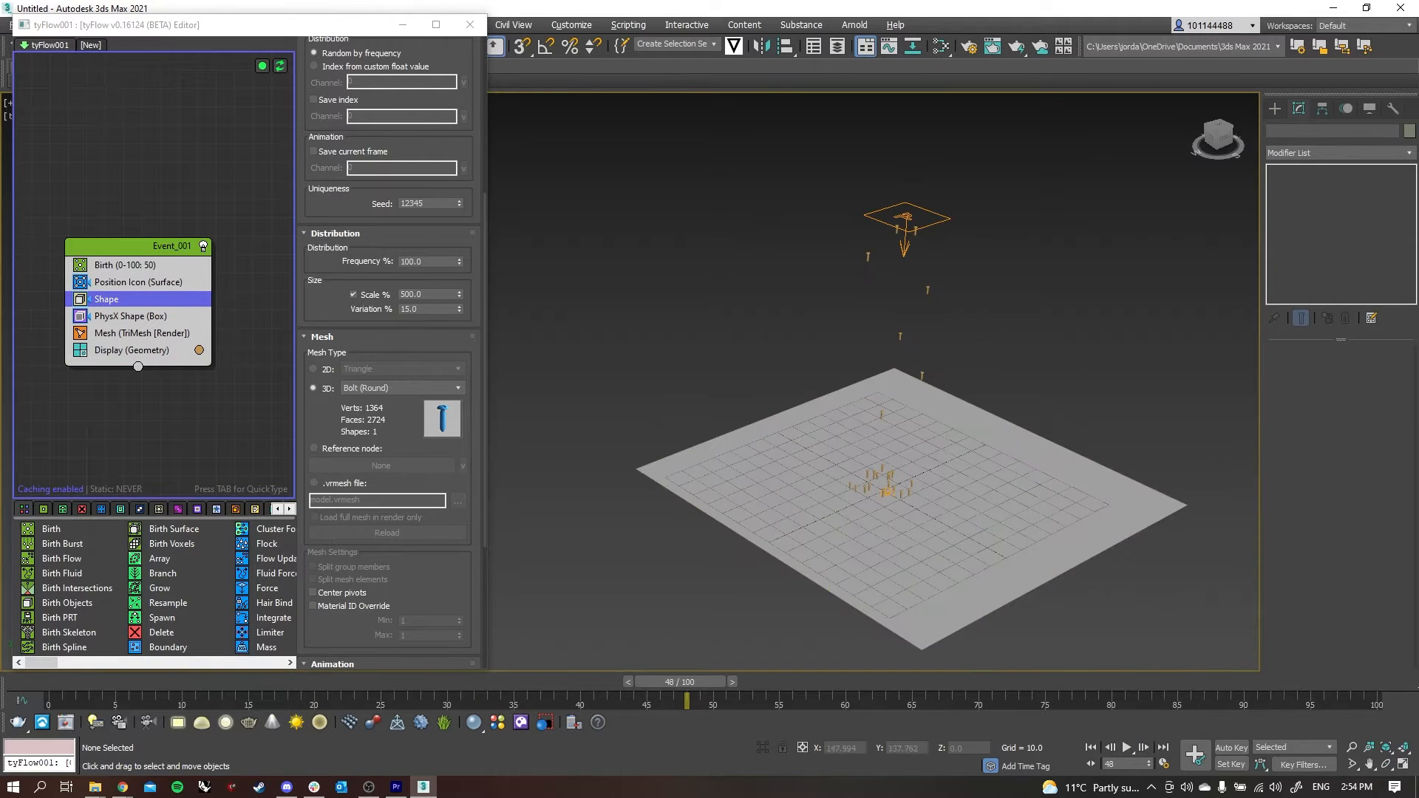
# Lower the emitter icon to a Z height of about 18 above the ground plane and replay the bolt simulation.
pyautogui.click(904, 217)
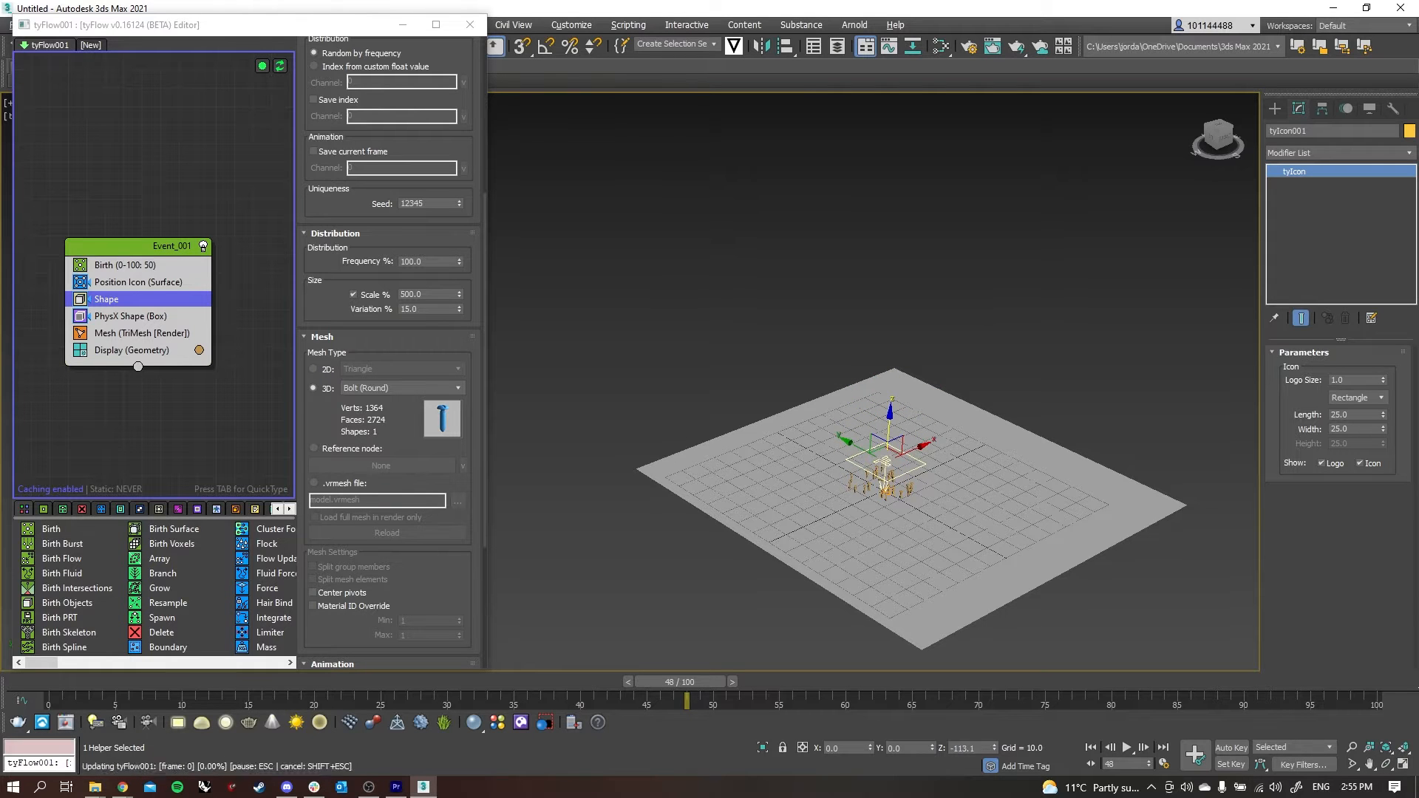
pyautogui.scroll(9, 884, 488)
pyautogui.keyDown('alt'); pyautogui.moveTo(885, 488); pyautogui.dragTo(899, 482, button='middle'); pyautogui.keyUp('alt')
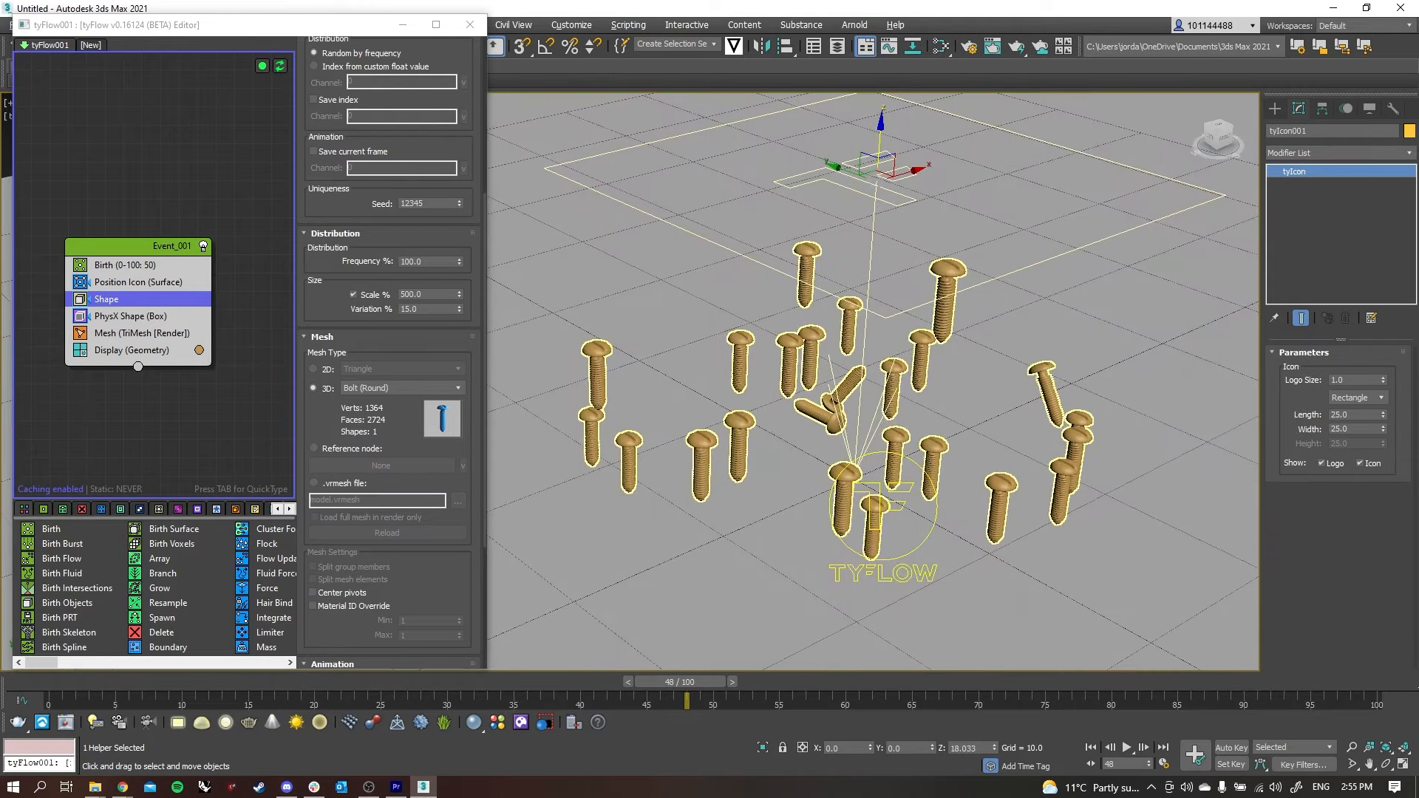
pyautogui.click(1126, 748)
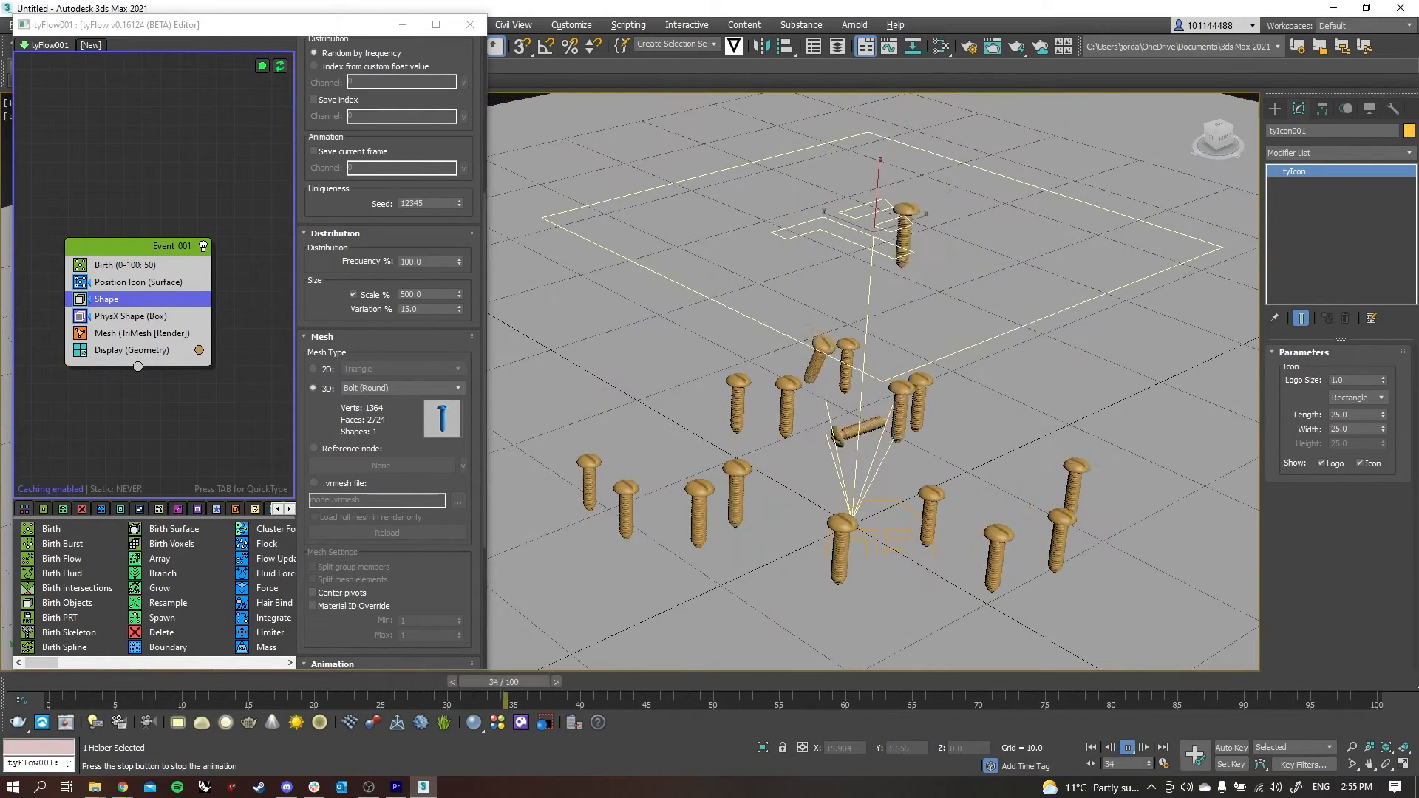
pyautogui.click(1126, 747)
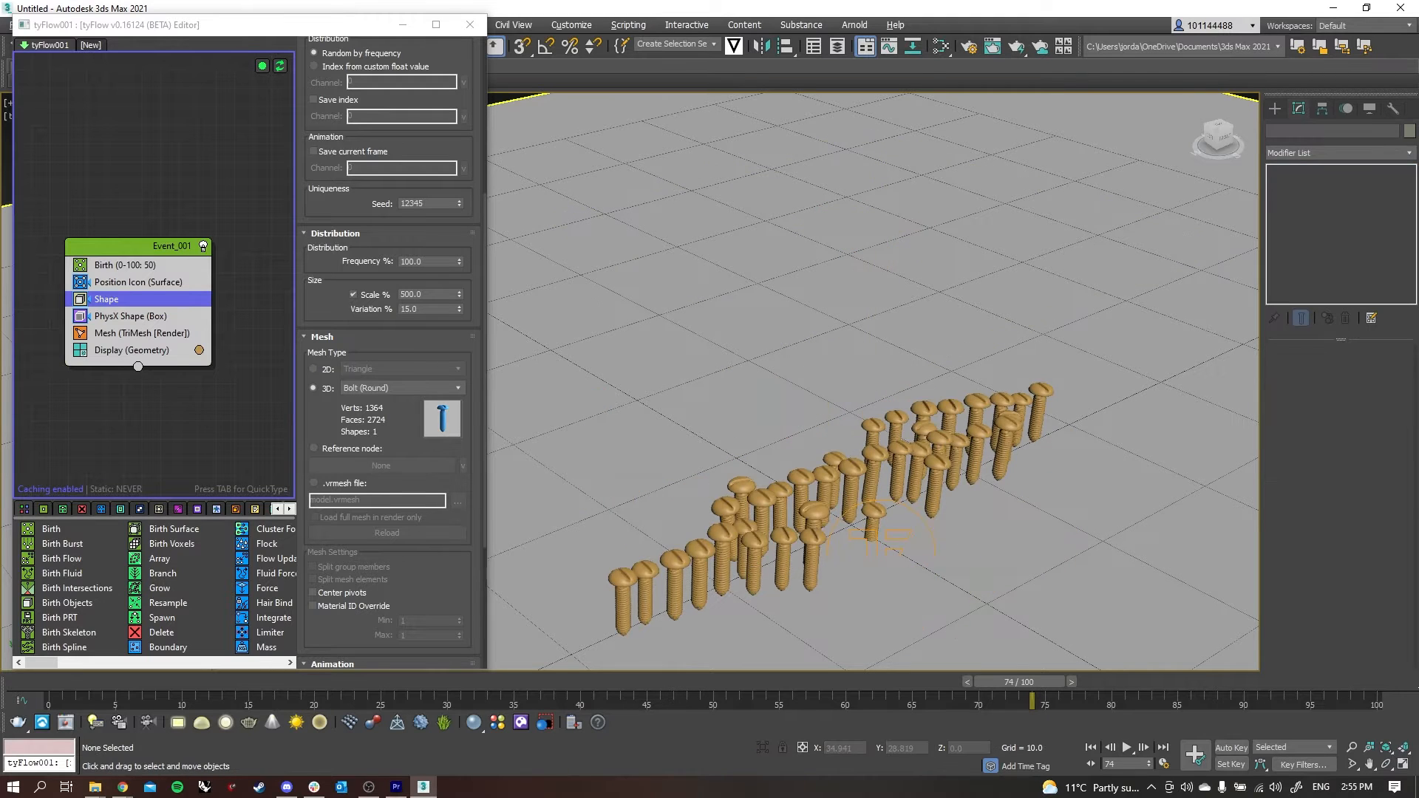
# Select the ground plane and delete the PhysX bolt event from the flow.
pyautogui.scroll(-7, 847, 507)
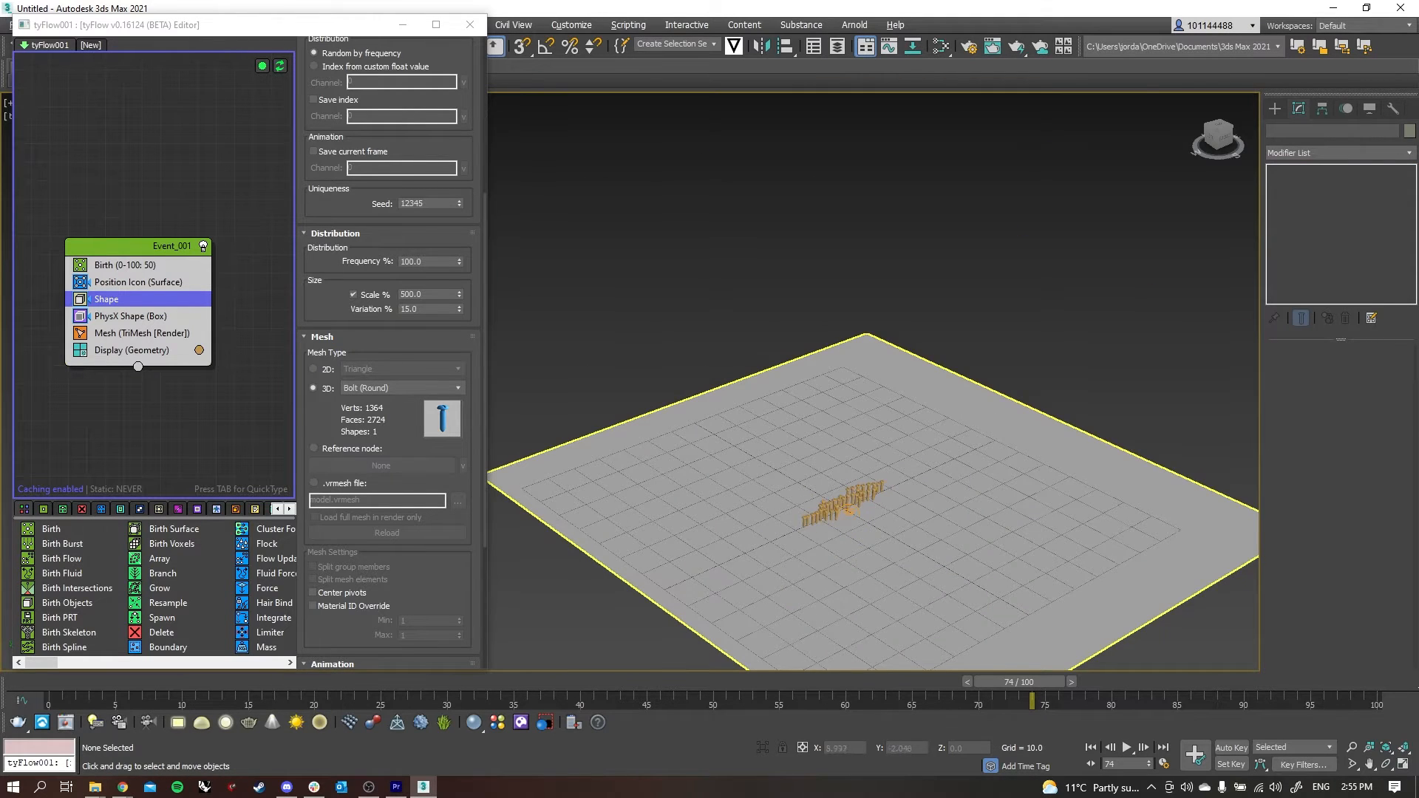
pyautogui.scroll(7, 870, 494)
pyautogui.click(872, 503)
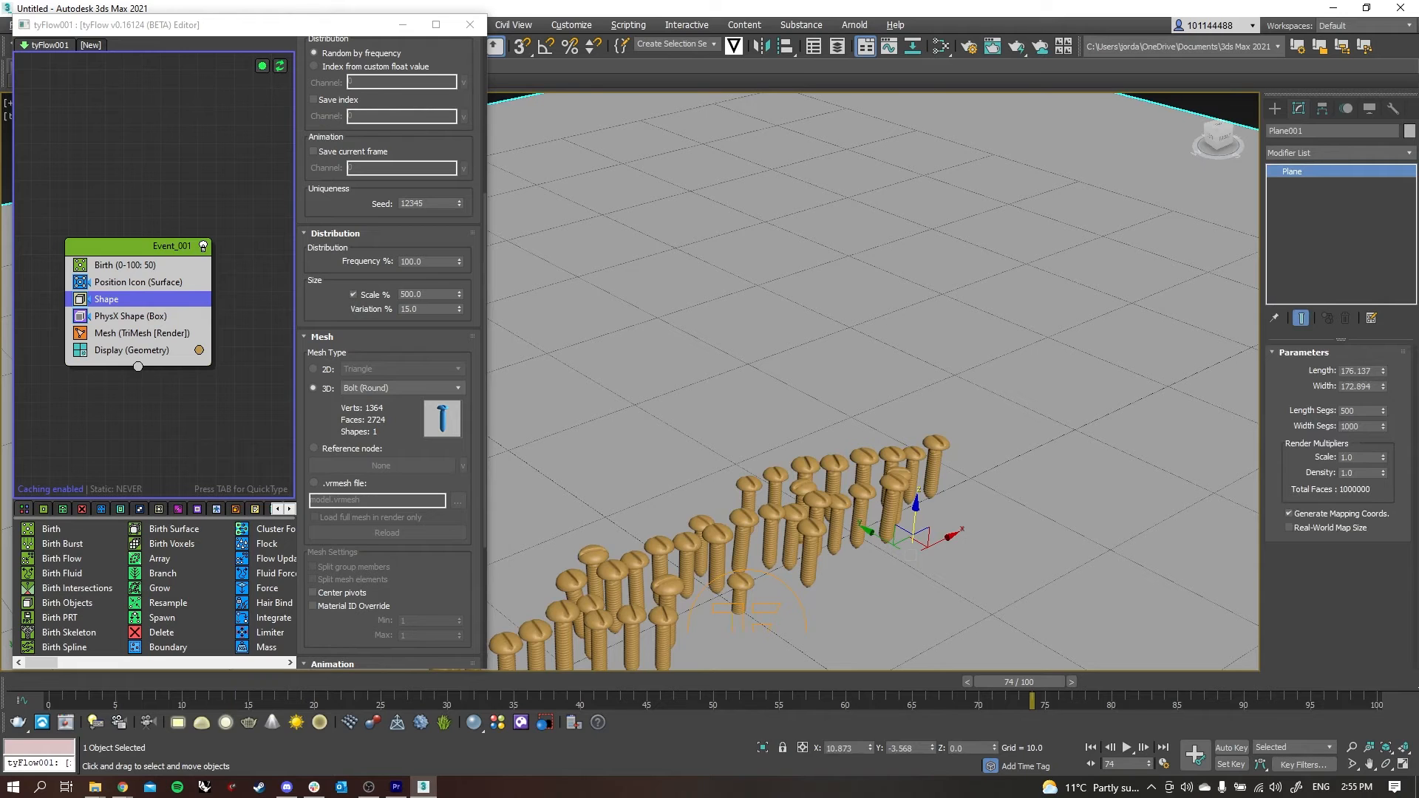
pyautogui.click(127, 246)
pyautogui.press('Delete')
pyautogui.scroll(-6, 872, 381)
pyautogui.scroll(3, 873, 380)
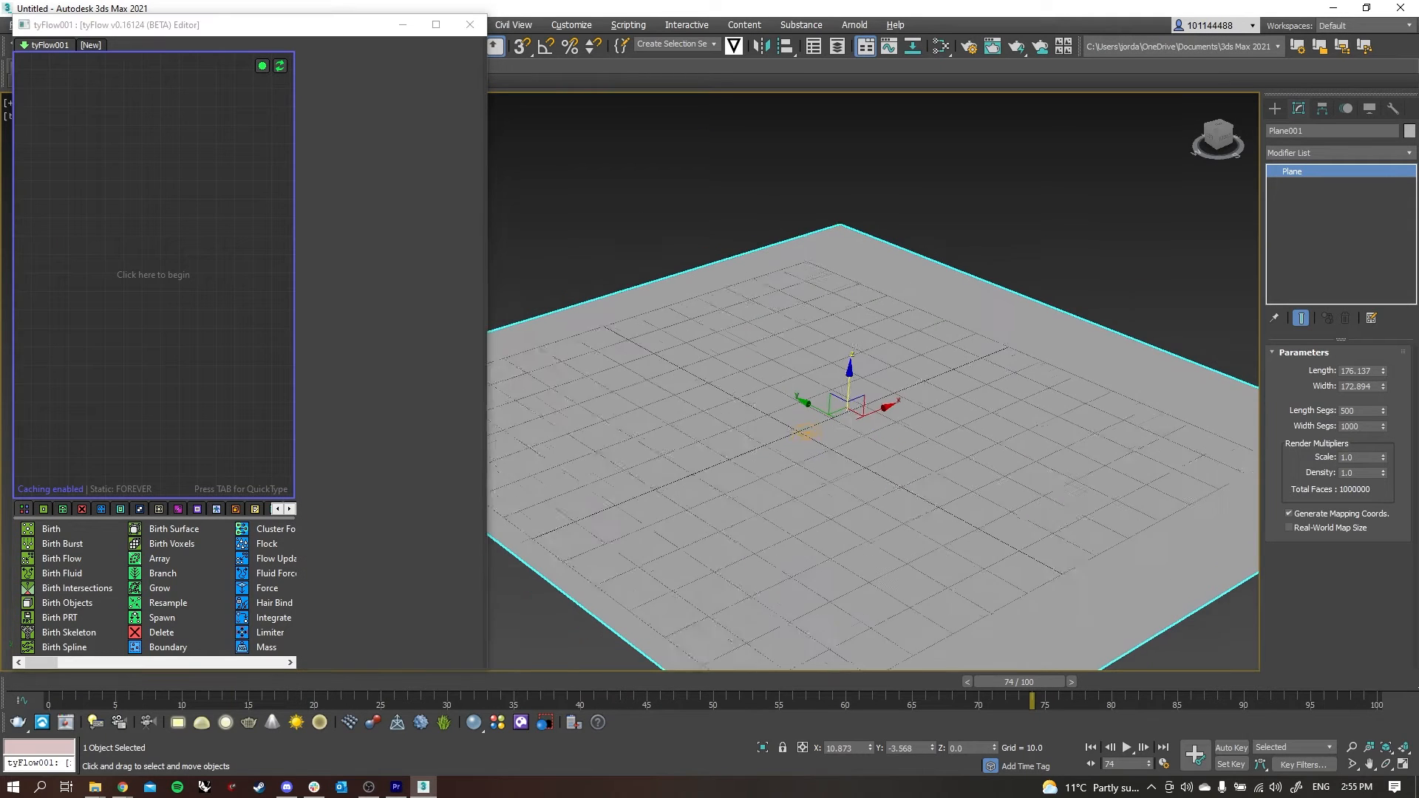
# Create a Simple Object Flow preset that emits particles from the selected ground plane.
pyautogui.rightClick(119, 271)
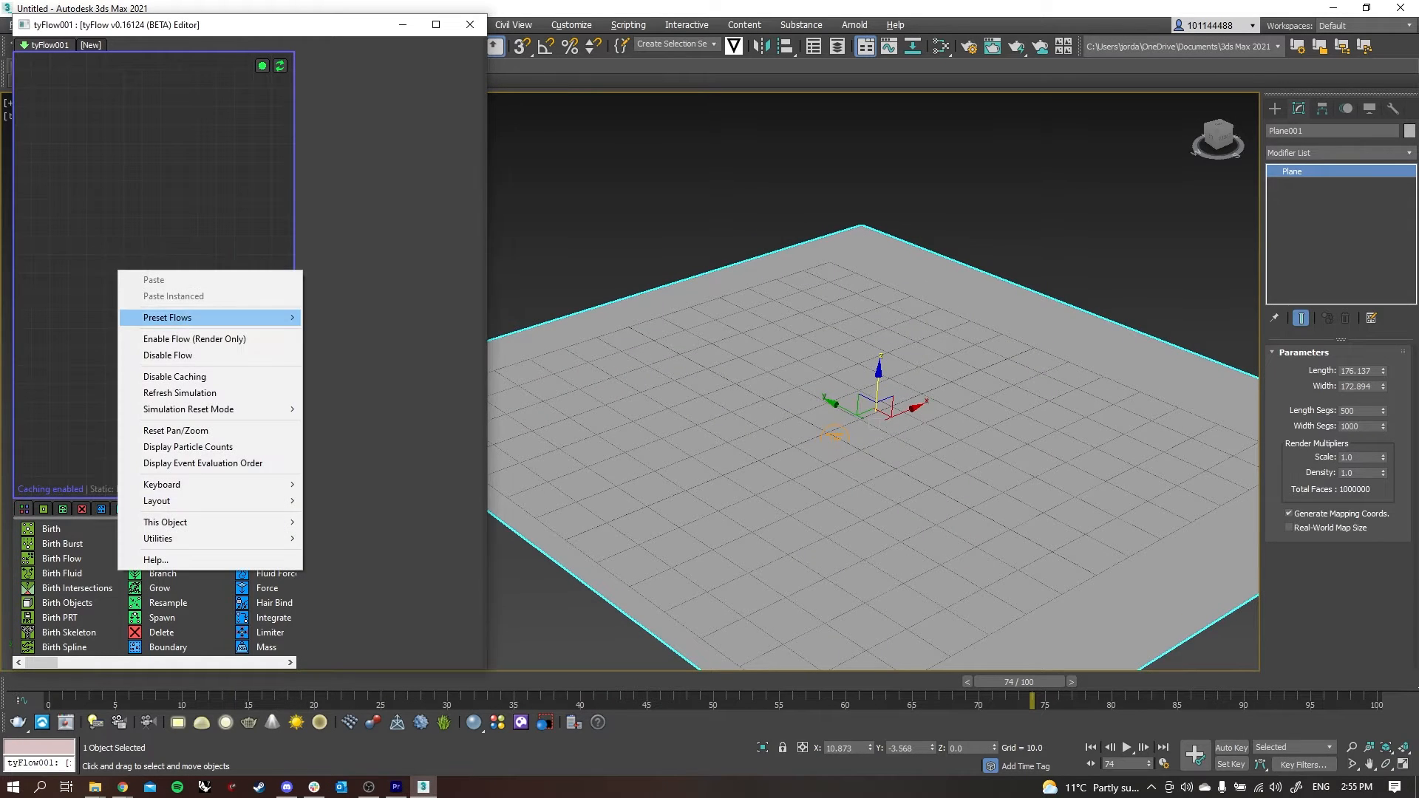
pyautogui.moveTo(185, 317)
pyautogui.click(363, 333)
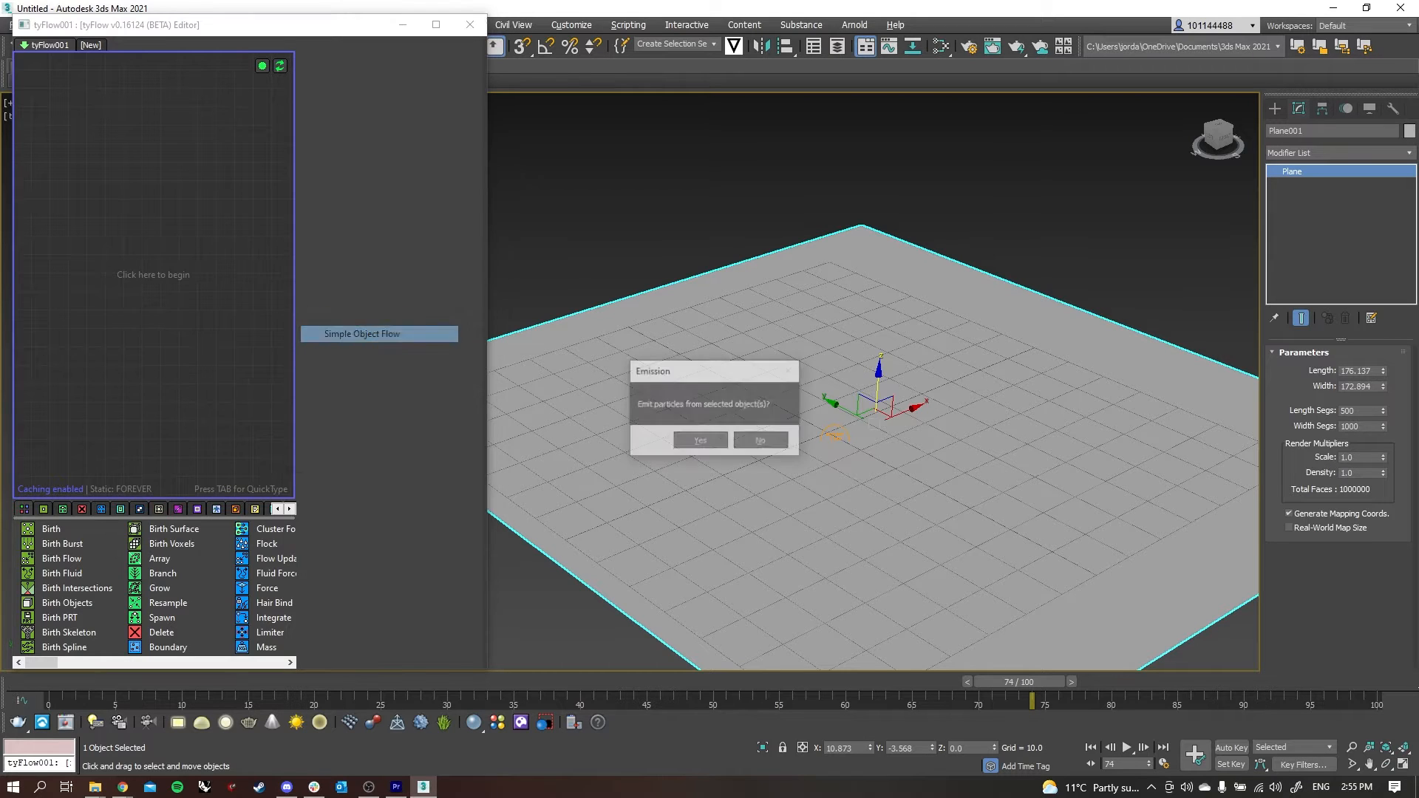
pyautogui.press('Return')
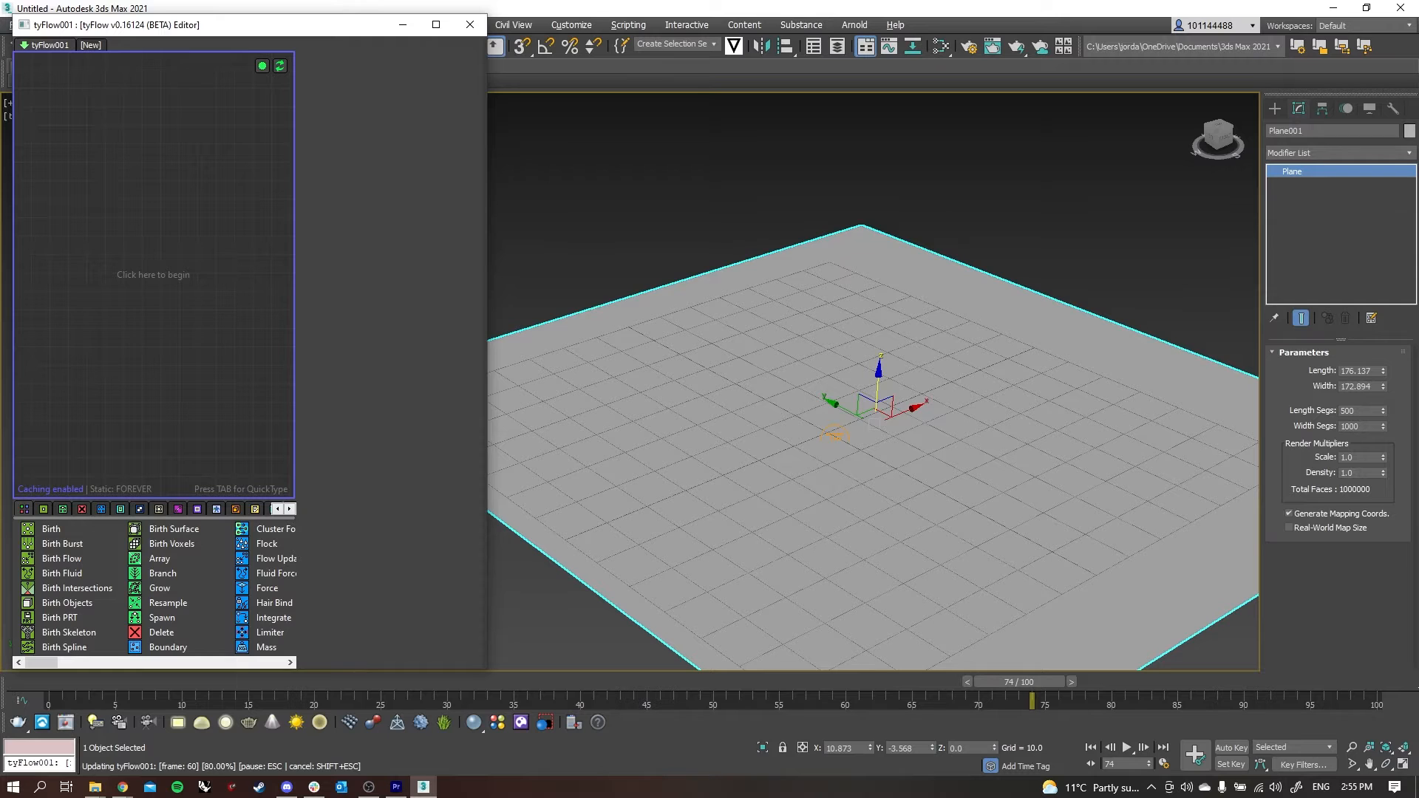
# Play the object flow simulation and examine the particles spreading from the plane at a low side angle.
pyautogui.scroll(-5, 859, 431)
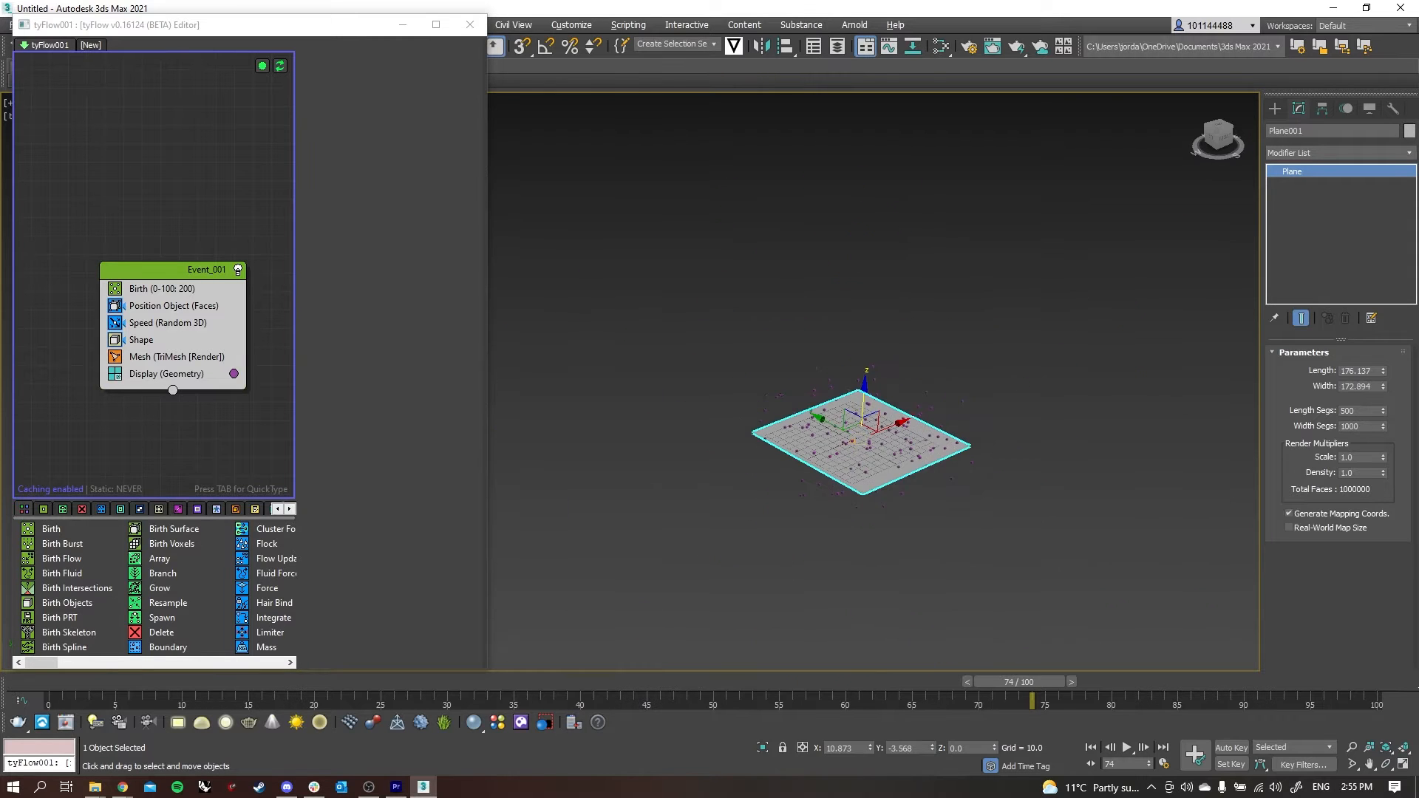
pyautogui.scroll(4, 861, 432)
pyautogui.keyDown('alt'); pyautogui.moveTo(925, 543); pyautogui.dragTo(925, 508, button='middle'); pyautogui.keyUp('alt')
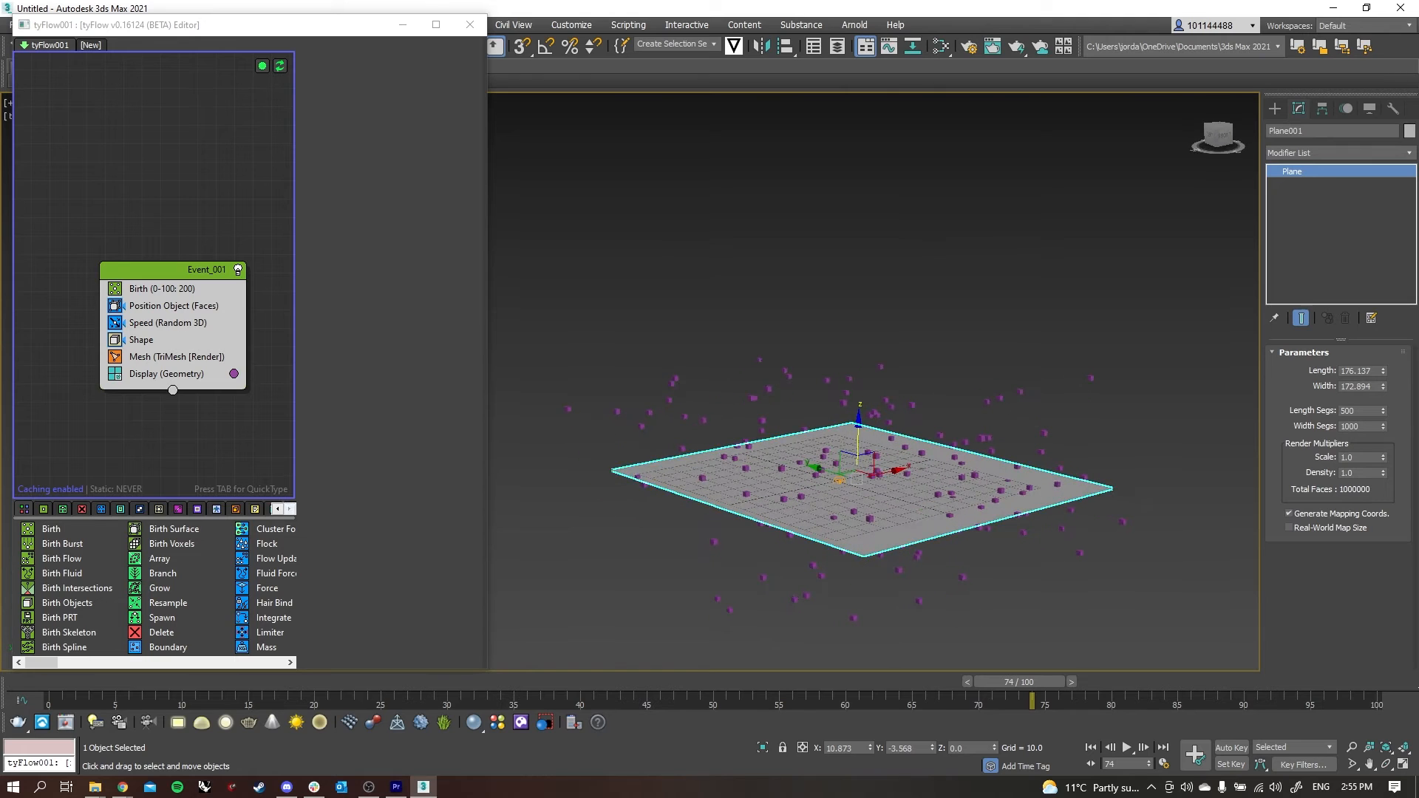
pyautogui.click(1127, 749)
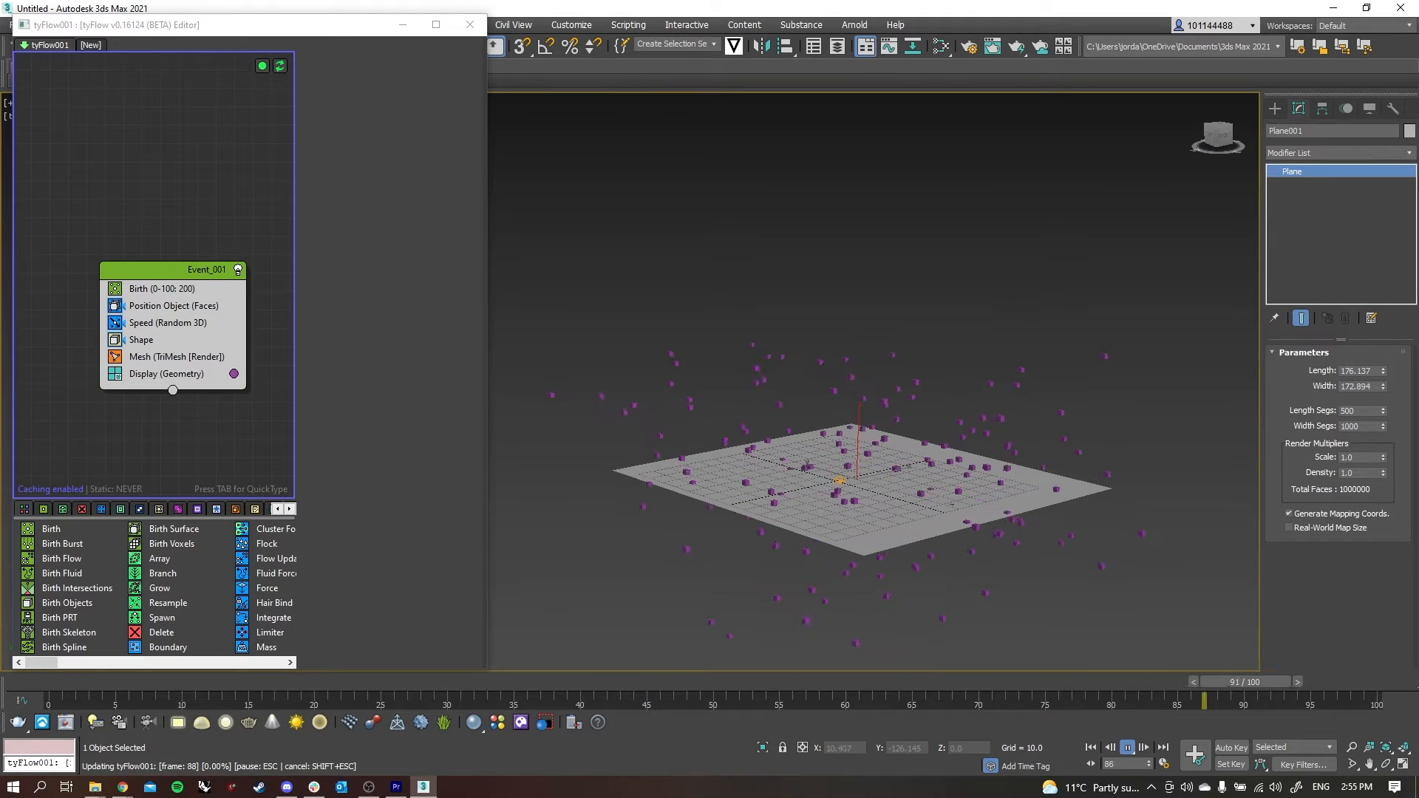
pyautogui.keyDown('alt'); pyautogui.moveTo(1076, 561); pyautogui.dragTo(1037, 577, button='middle'); pyautogui.keyUp('alt')
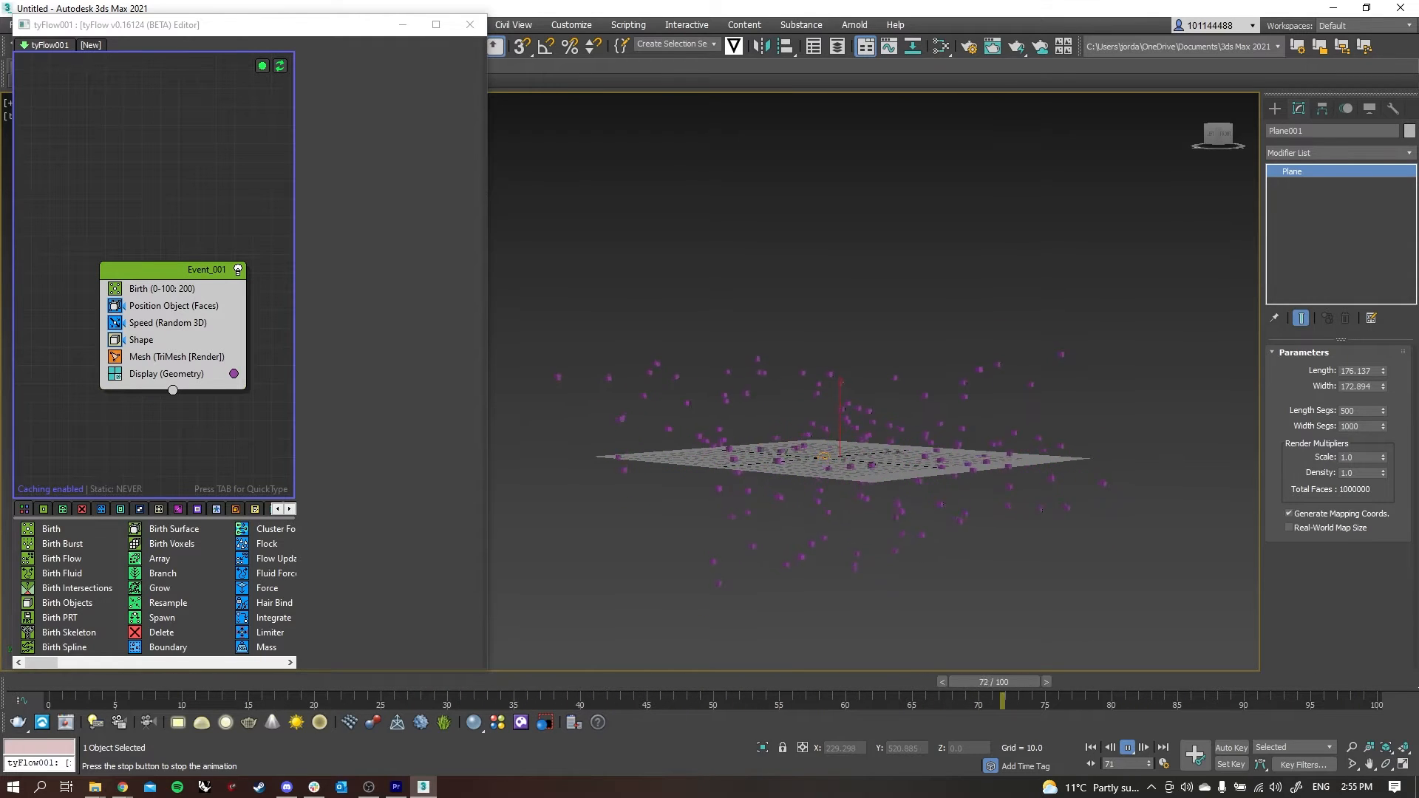
# Change the object flow's Shape operator 3D mesh type to Grass (Long).
pyautogui.click(154, 340)
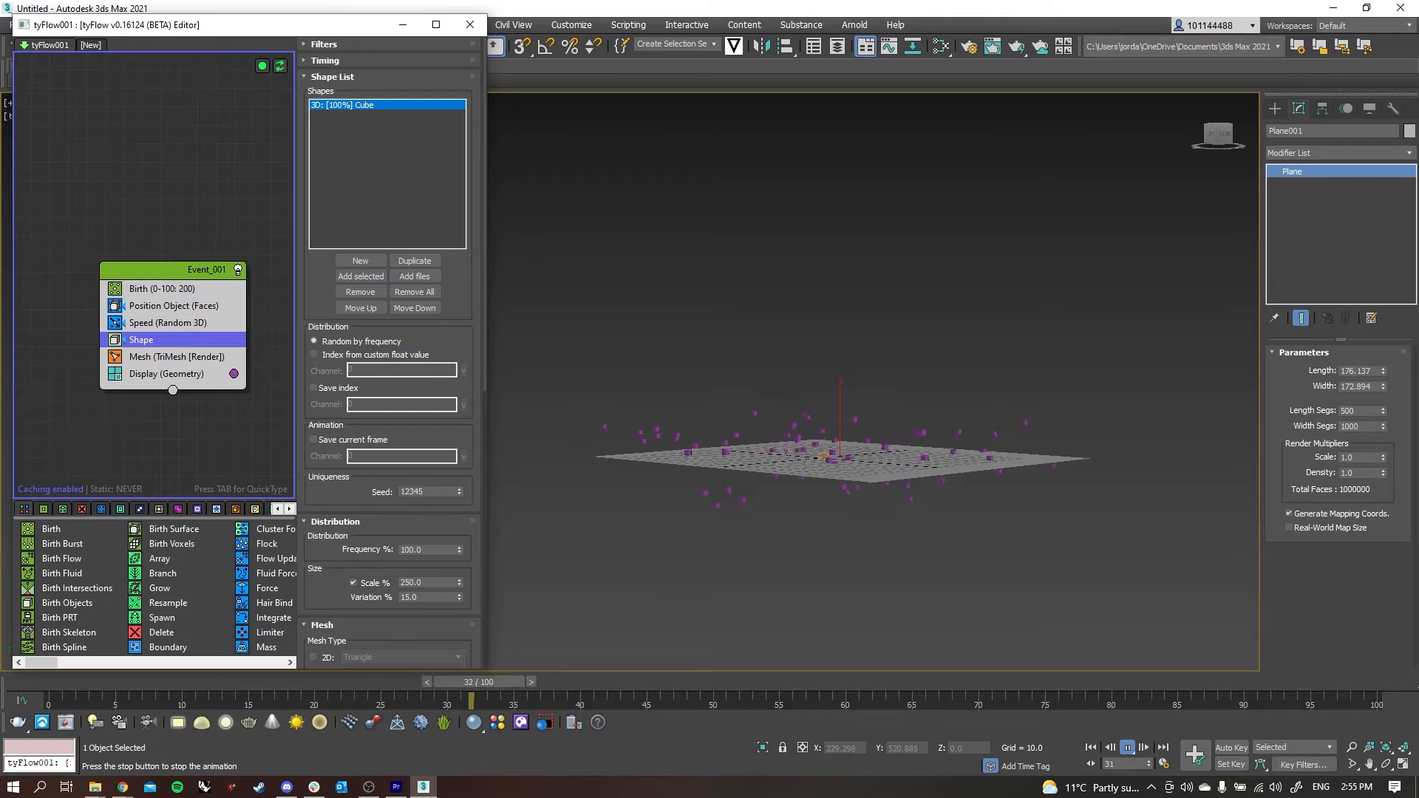
pyautogui.scroll(-5, 388, 332)
pyautogui.click(401, 521)
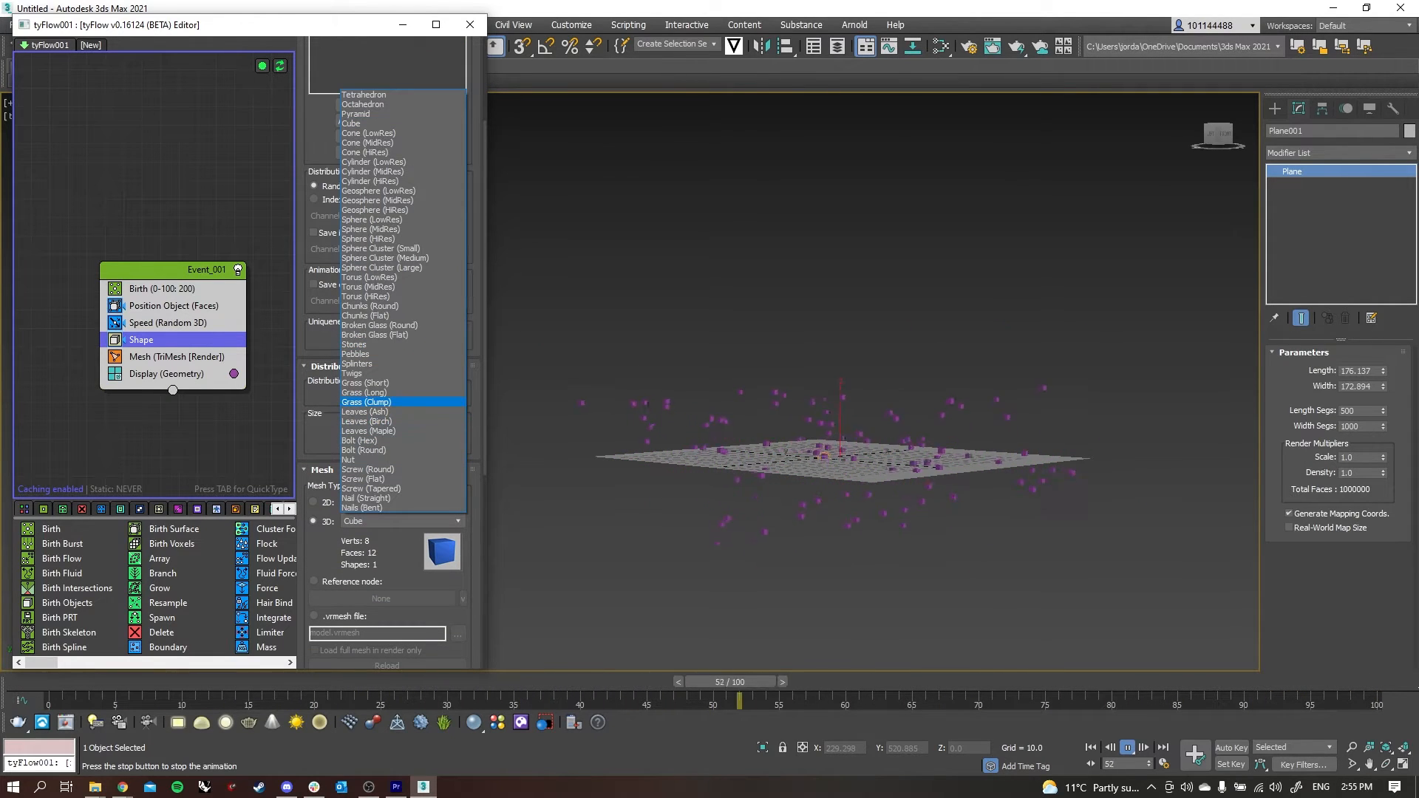
pyautogui.click(366, 392)
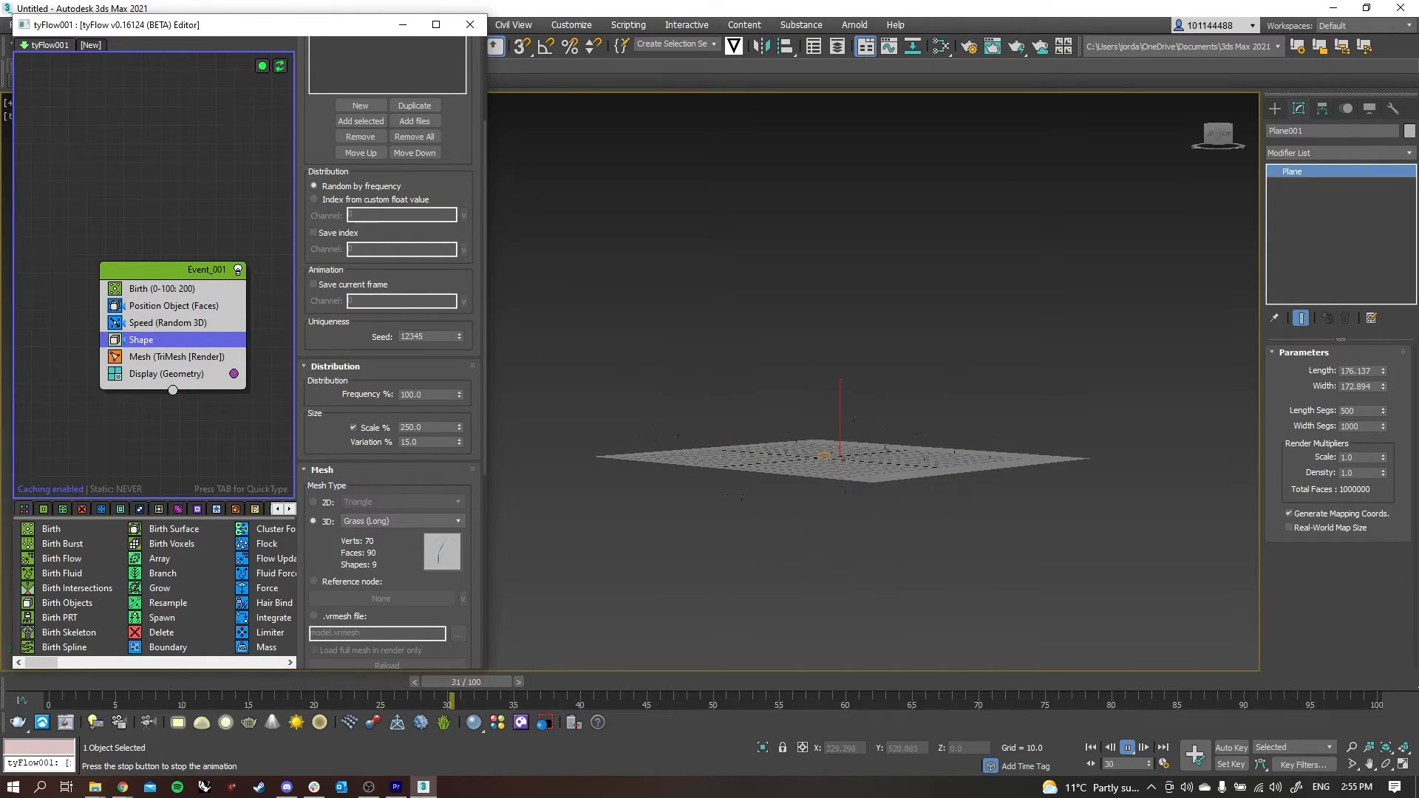
# Set the Display operator's particle color to green, RGB about 0.122, 0.702, 0.063, and the Shape operator's scale to 1000%.
pyautogui.click(235, 374)
pyautogui.click(294, 452)
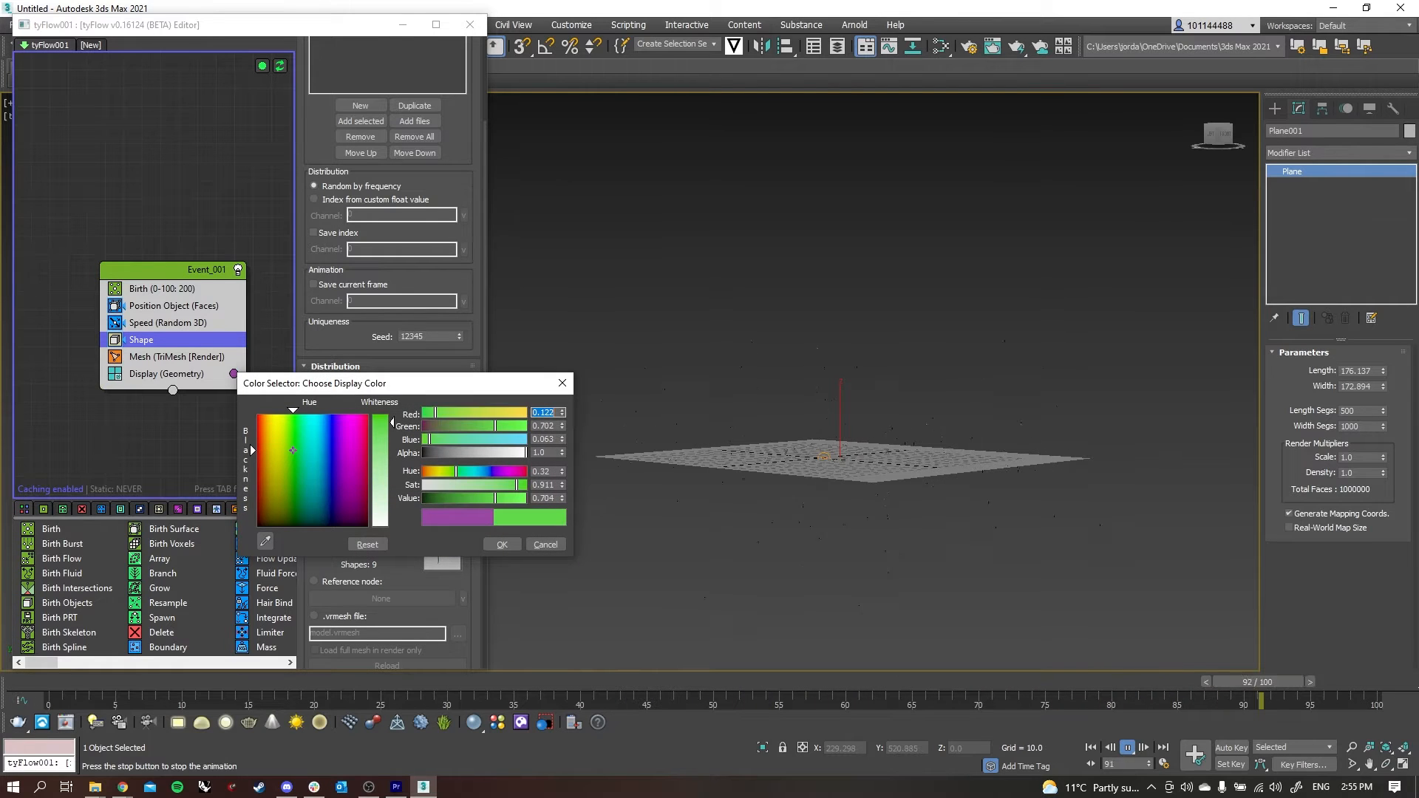
pyautogui.click(502, 545)
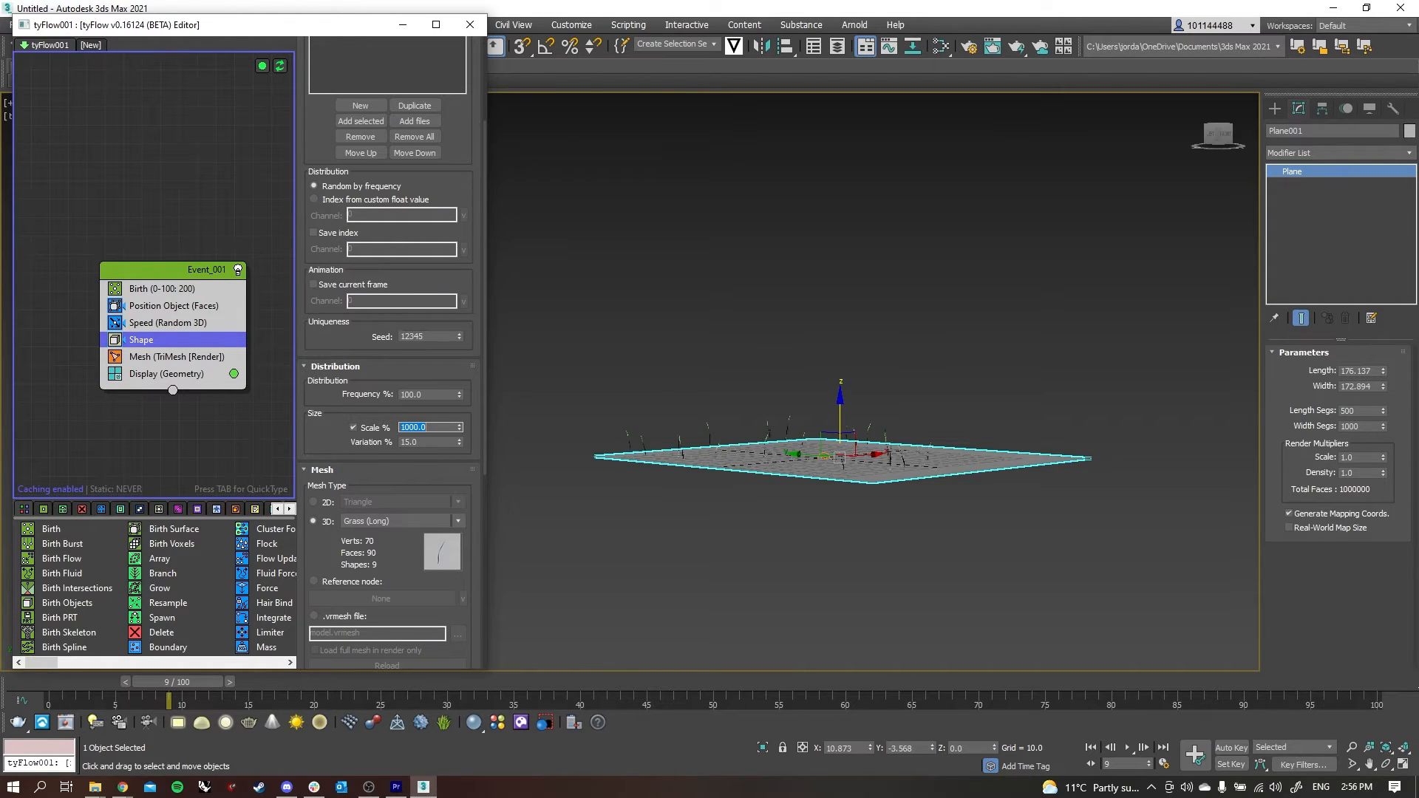
# Replay the grass simulation and examine the blades around the plane up close and from a low angle.
pyautogui.click(1128, 747)
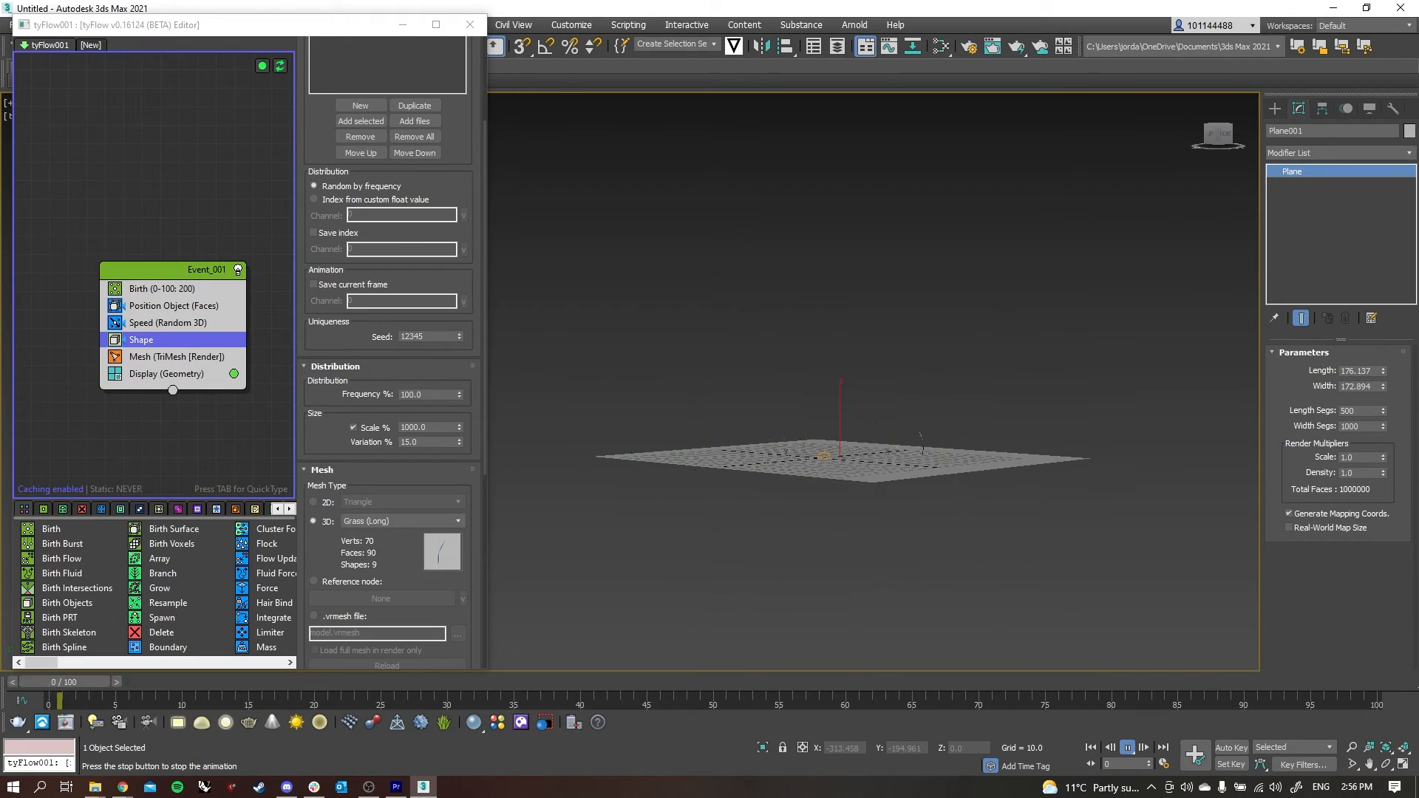
pyautogui.scroll(5, 751, 441)
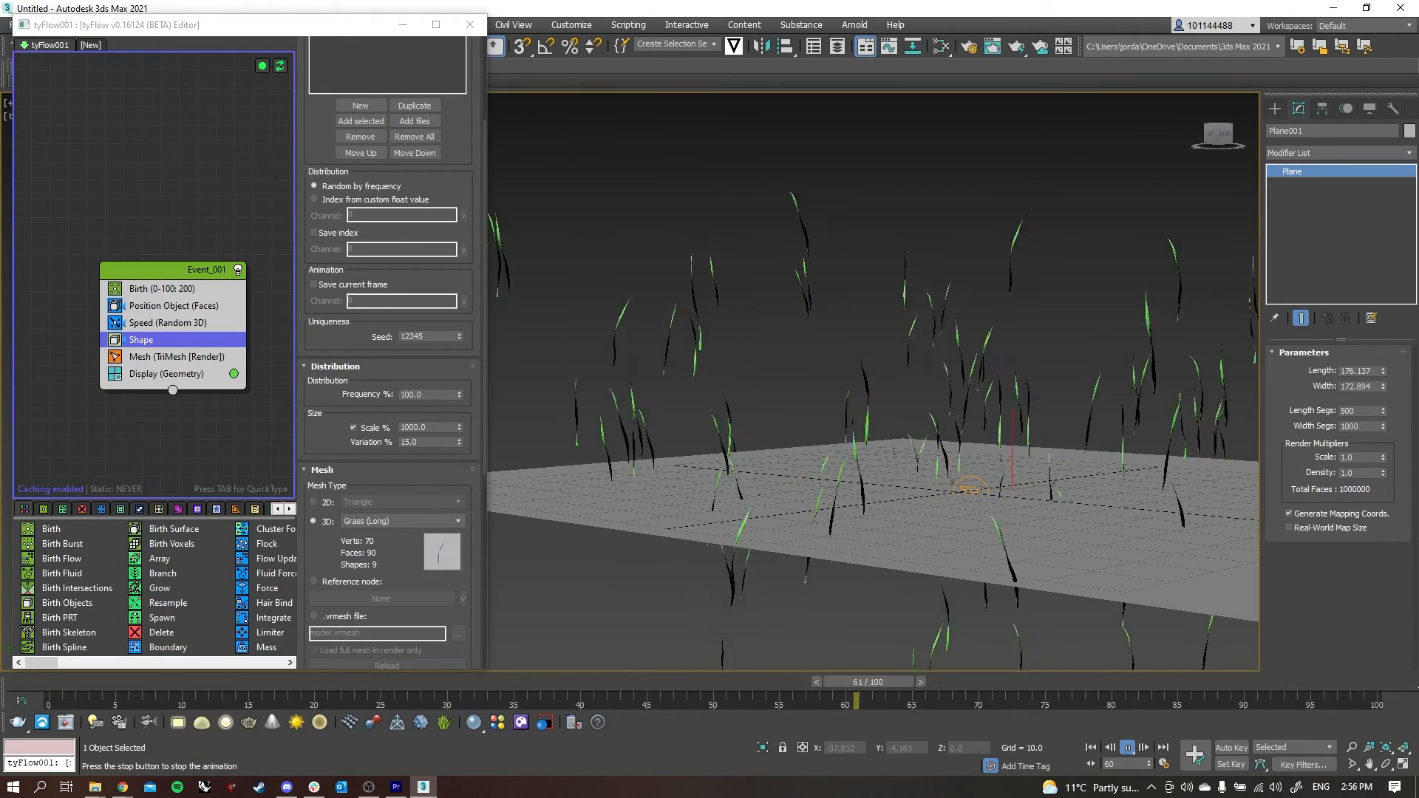
pyautogui.keyDown('alt'); pyautogui.moveTo(897, 496); pyautogui.dragTo(875, 444, button='middle'); pyautogui.keyUp('alt')
pyautogui.scroll(-4, 914, 522)
pyautogui.keyDown('alt'); pyautogui.moveTo(1022, 469); pyautogui.dragTo(973, 442, button='middle'); pyautogui.keyUp('alt')
# Set the Shape operator's distribution frequency for the grass to 50%.
pyautogui.moveTo(459, 396); pyautogui.dragTo(459, 456)
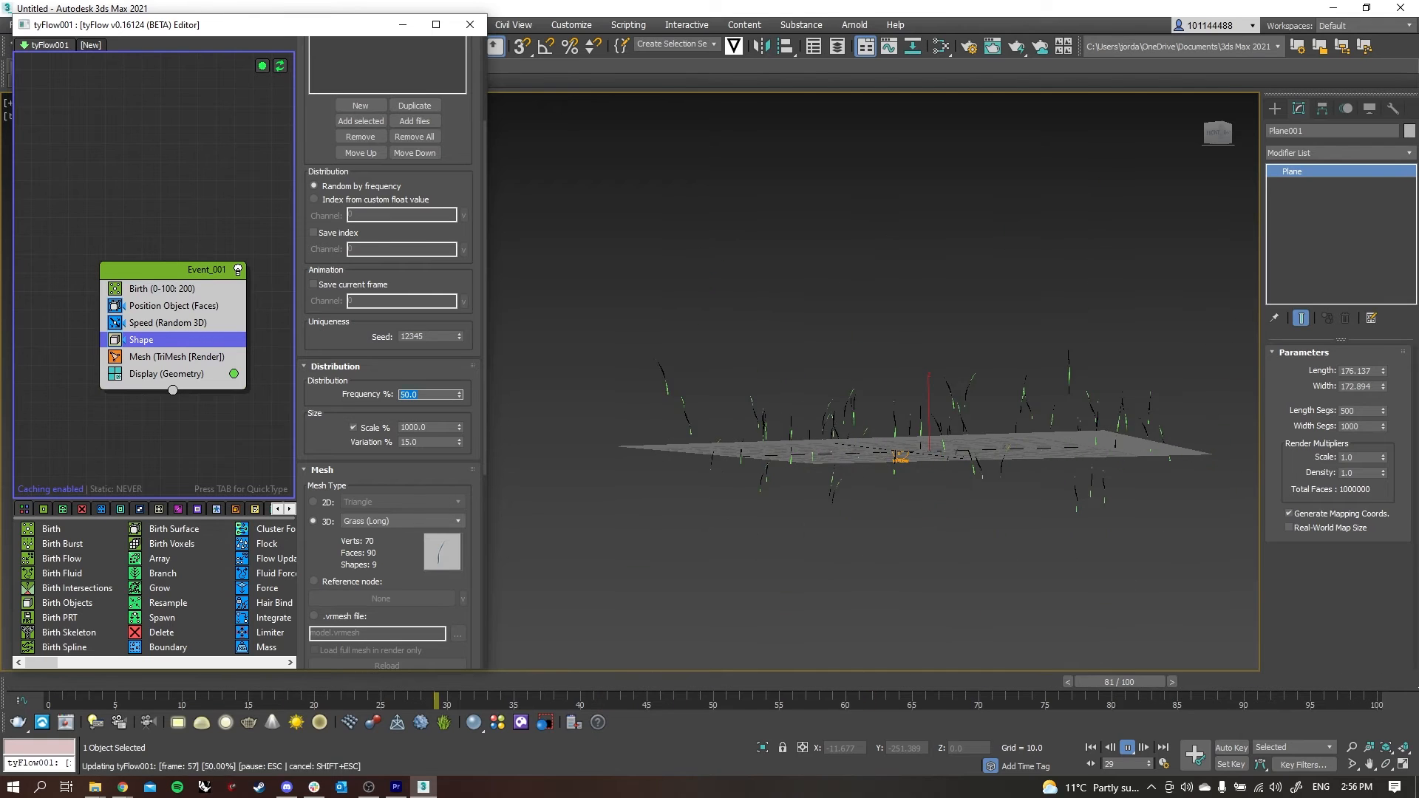
pyautogui.write('50')
pyautogui.press('Return')
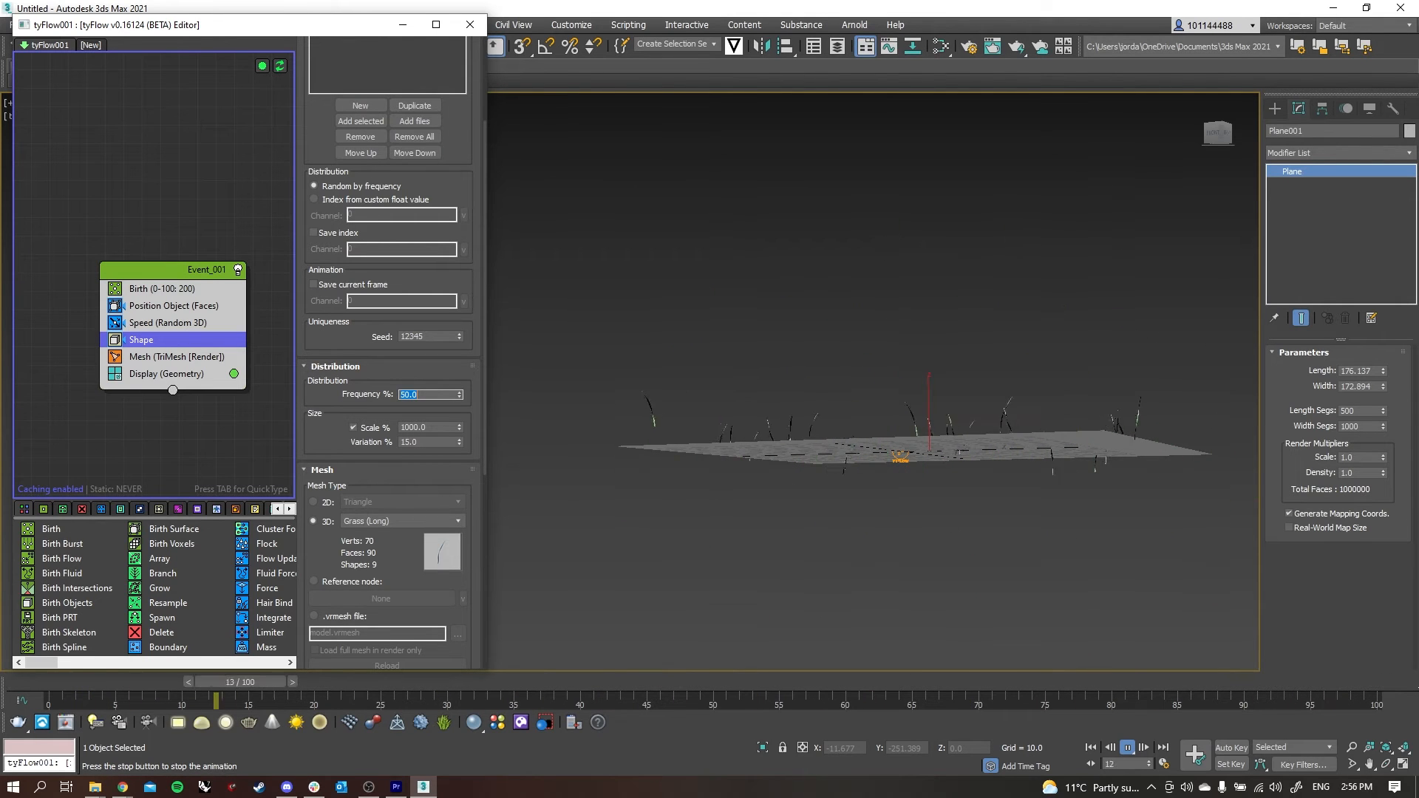
# Delete the grass event from the flow and stop the animation playback.
pyautogui.click(173, 271)
pyautogui.press('Delete')
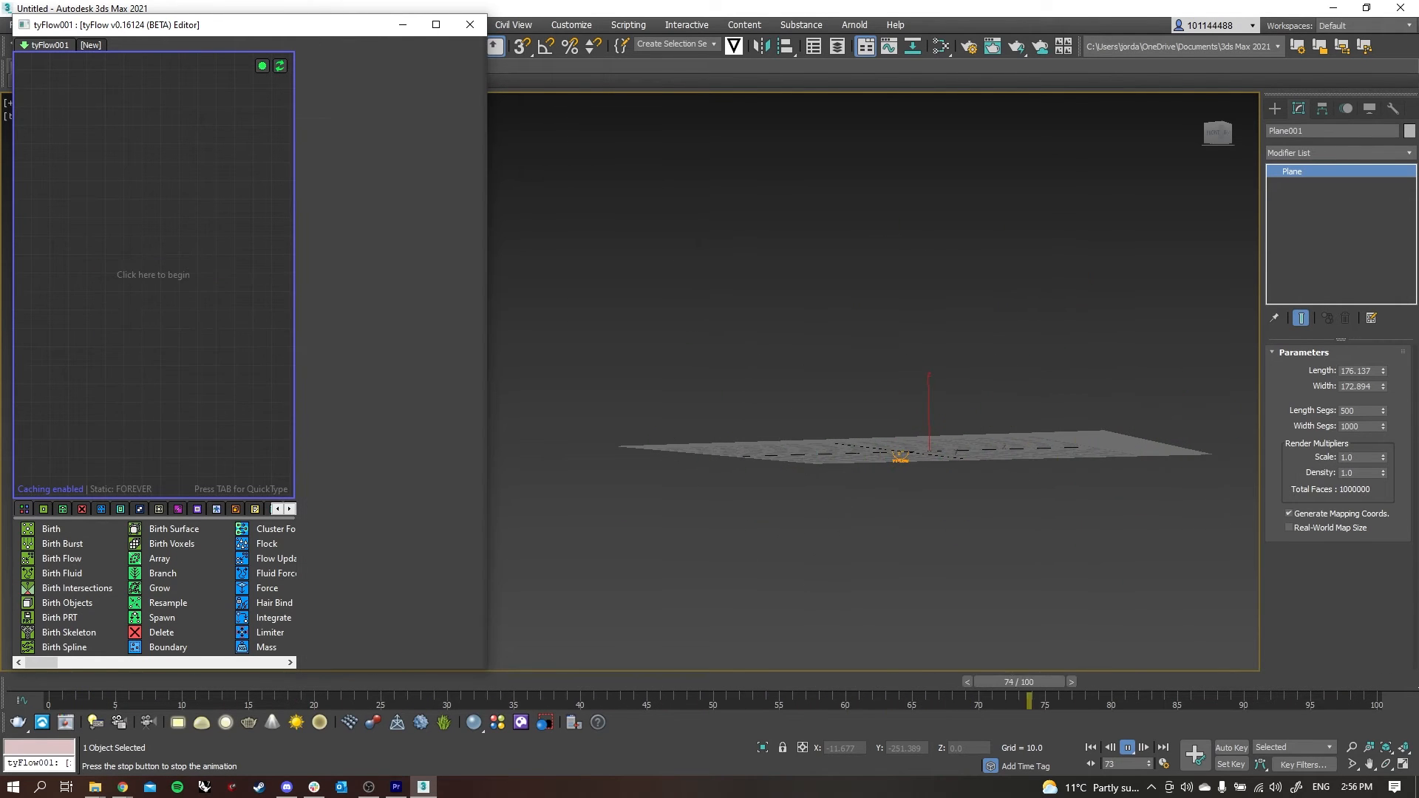
pyautogui.keyDown('alt'); pyautogui.moveTo(812, 442); pyautogui.dragTo(769, 464, button='middle'); pyautogui.keyUp('alt')
pyautogui.click(1127, 748)
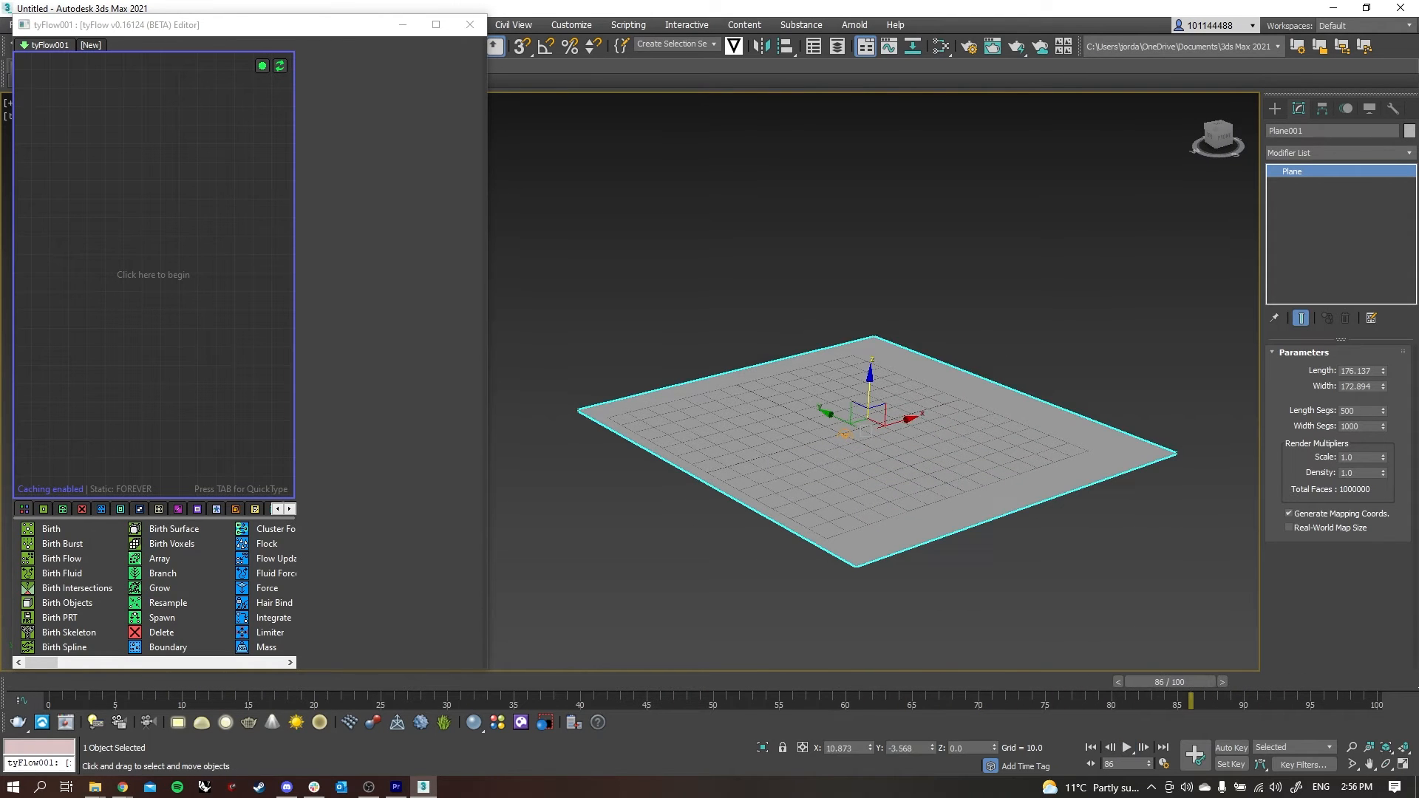
# Create a Simple Icon Flow preset in the empty tyFlow editor.
pyautogui.rightClick(79, 263)
pyautogui.moveTo(148, 310)
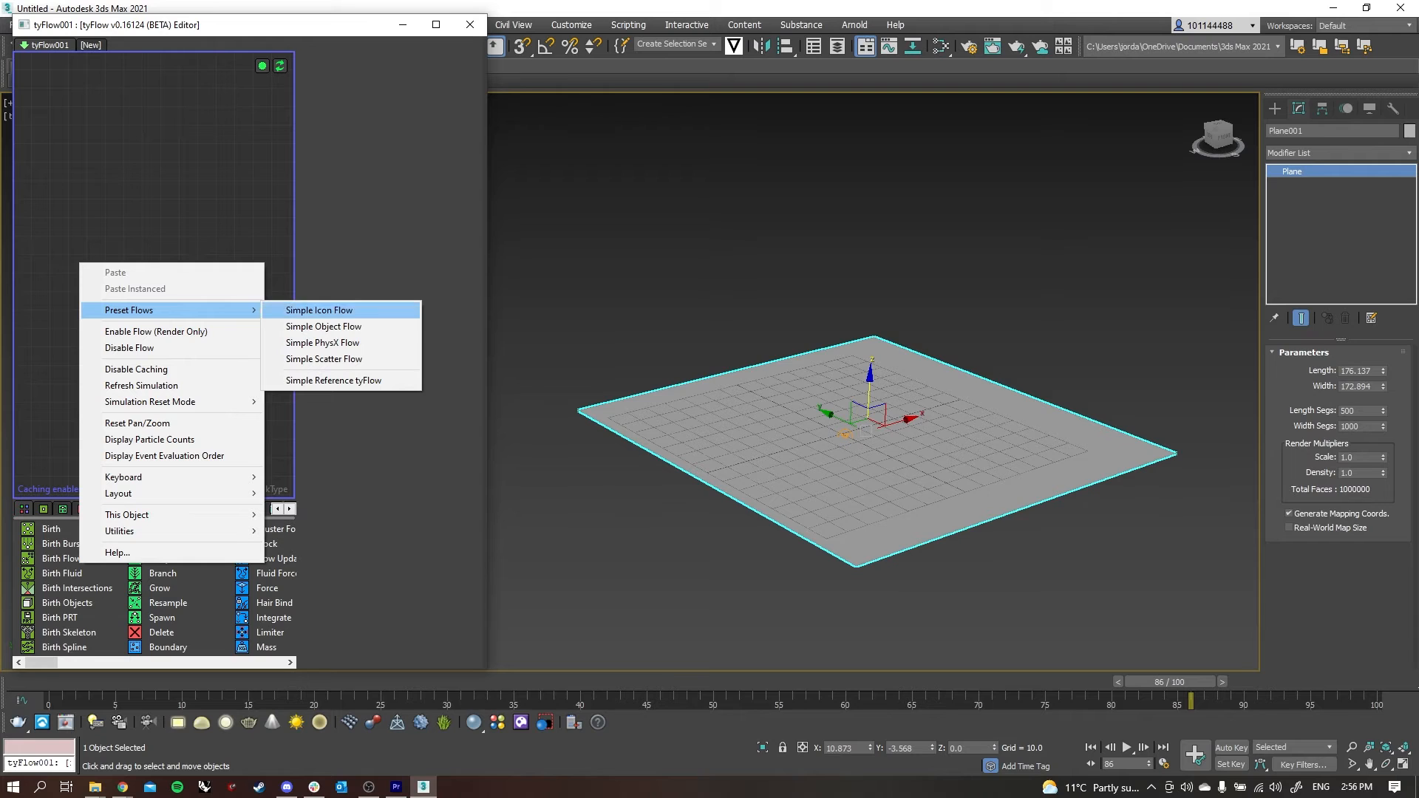
pyautogui.click(318, 310)
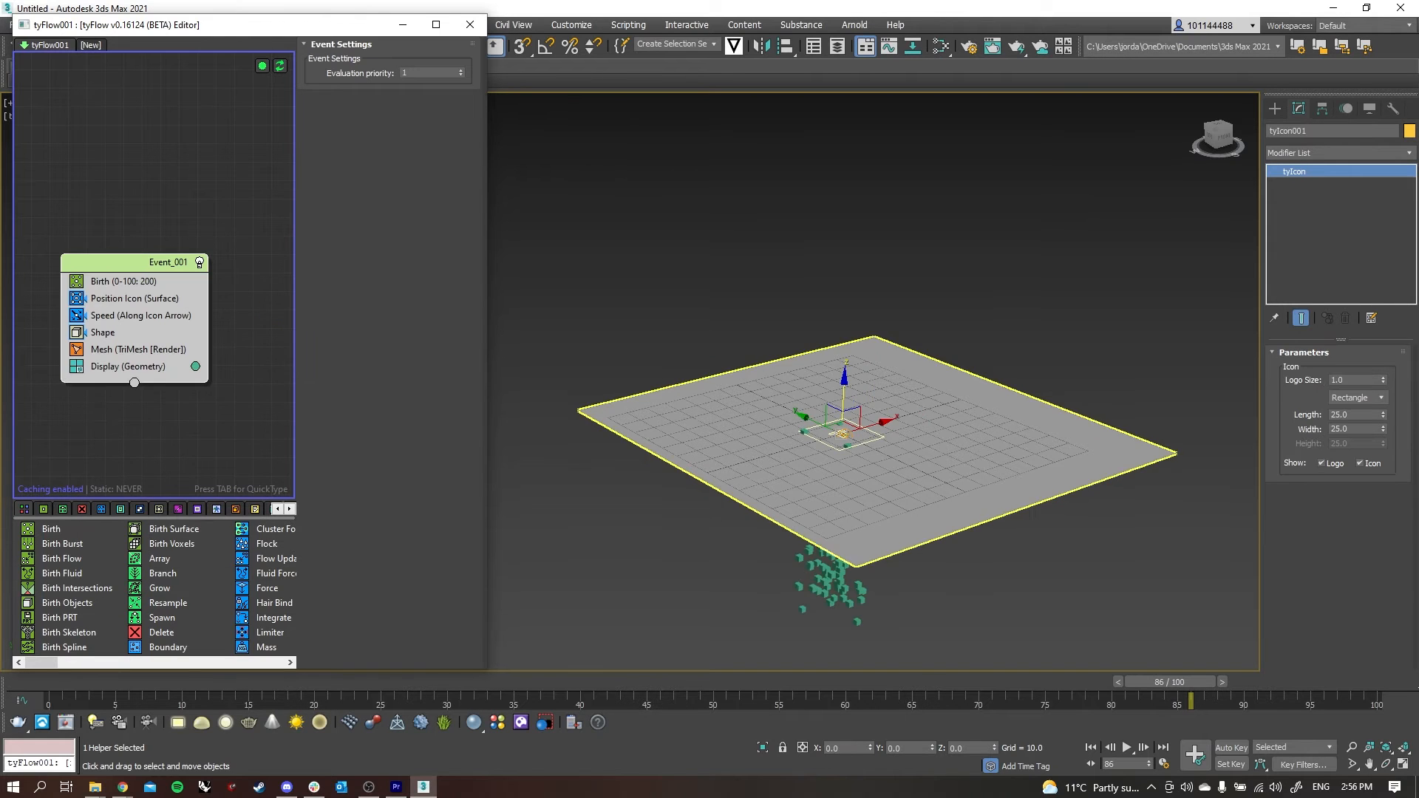
# Play the icon flow simulation, examine the cubes falling beneath the plane from below and up close, and stop playback.
pyautogui.keyDown('alt'); pyautogui.moveTo(902, 475); pyautogui.dragTo(858, 434, button='middle'); pyautogui.keyUp('alt')
pyautogui.keyDown('alt'); pyautogui.moveTo(859, 434); pyautogui.dragTo(945, 315, button='middle'); pyautogui.keyUp('alt')
pyautogui.keyDown('alt'); pyautogui.moveTo(872, 505); pyautogui.dragTo(876, 415, button='middle'); pyautogui.keyUp('alt')
pyautogui.scroll(3, 879, 491)
pyautogui.press('/')
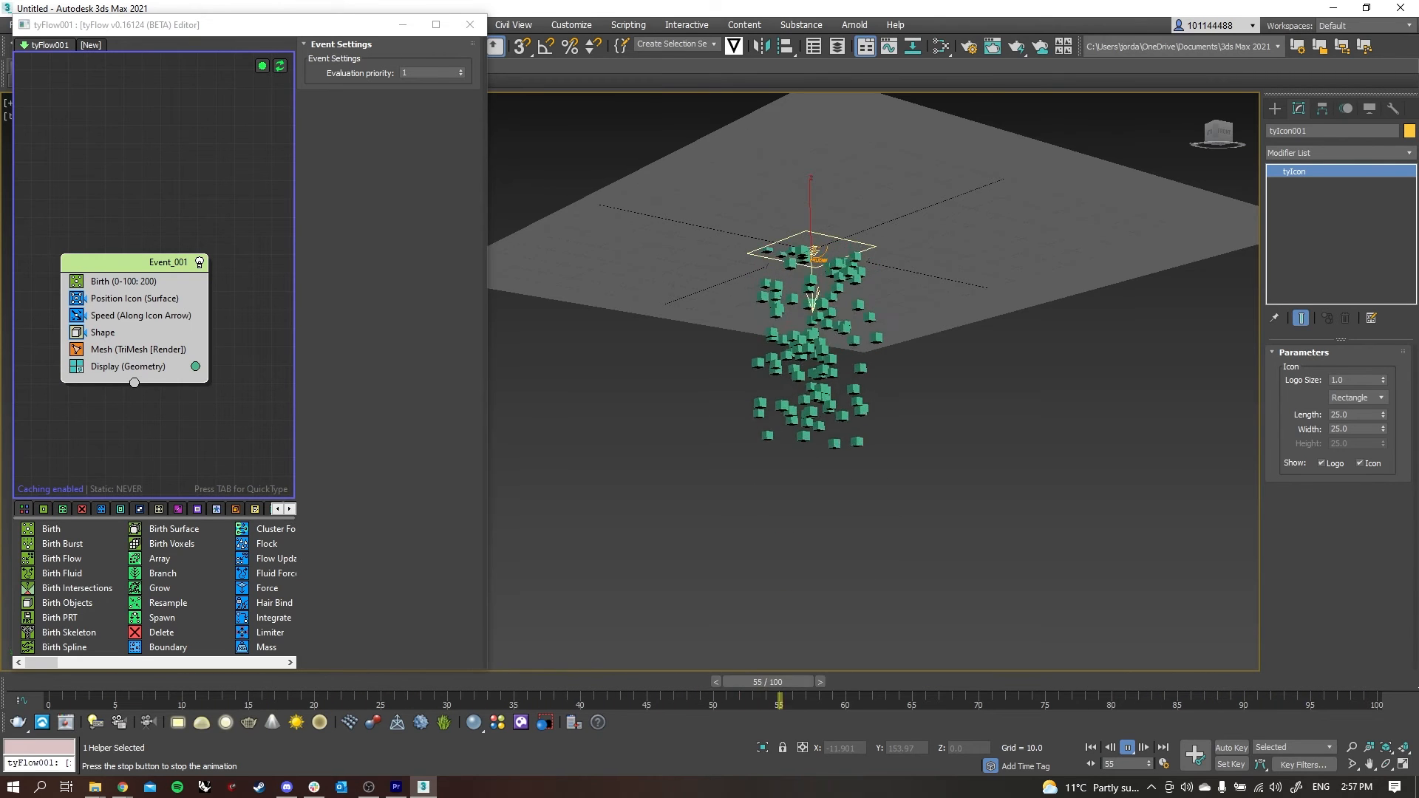
pyautogui.scroll(8, 872, 381)
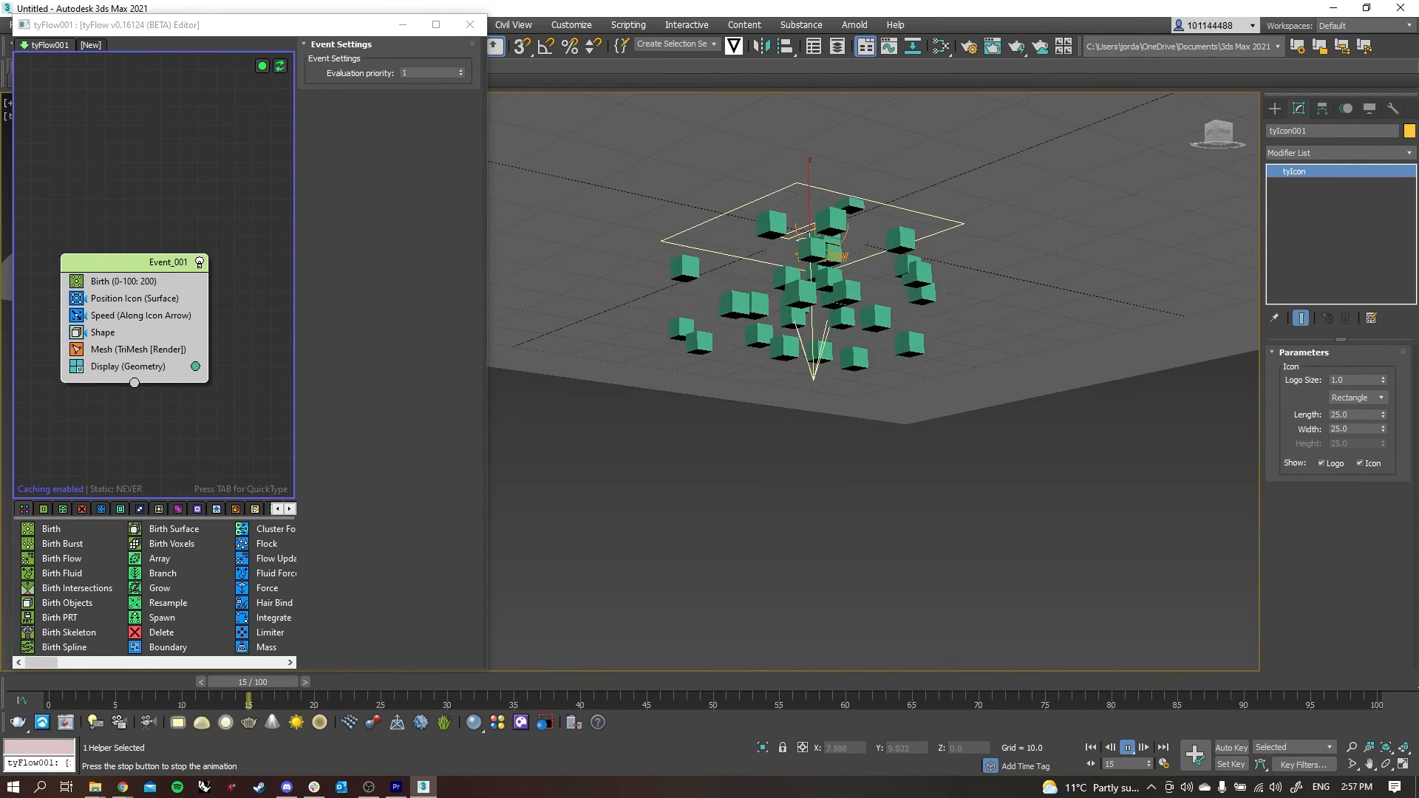
pyautogui.moveTo(812, 261); pyautogui.dragTo(856, 360, button='middle')
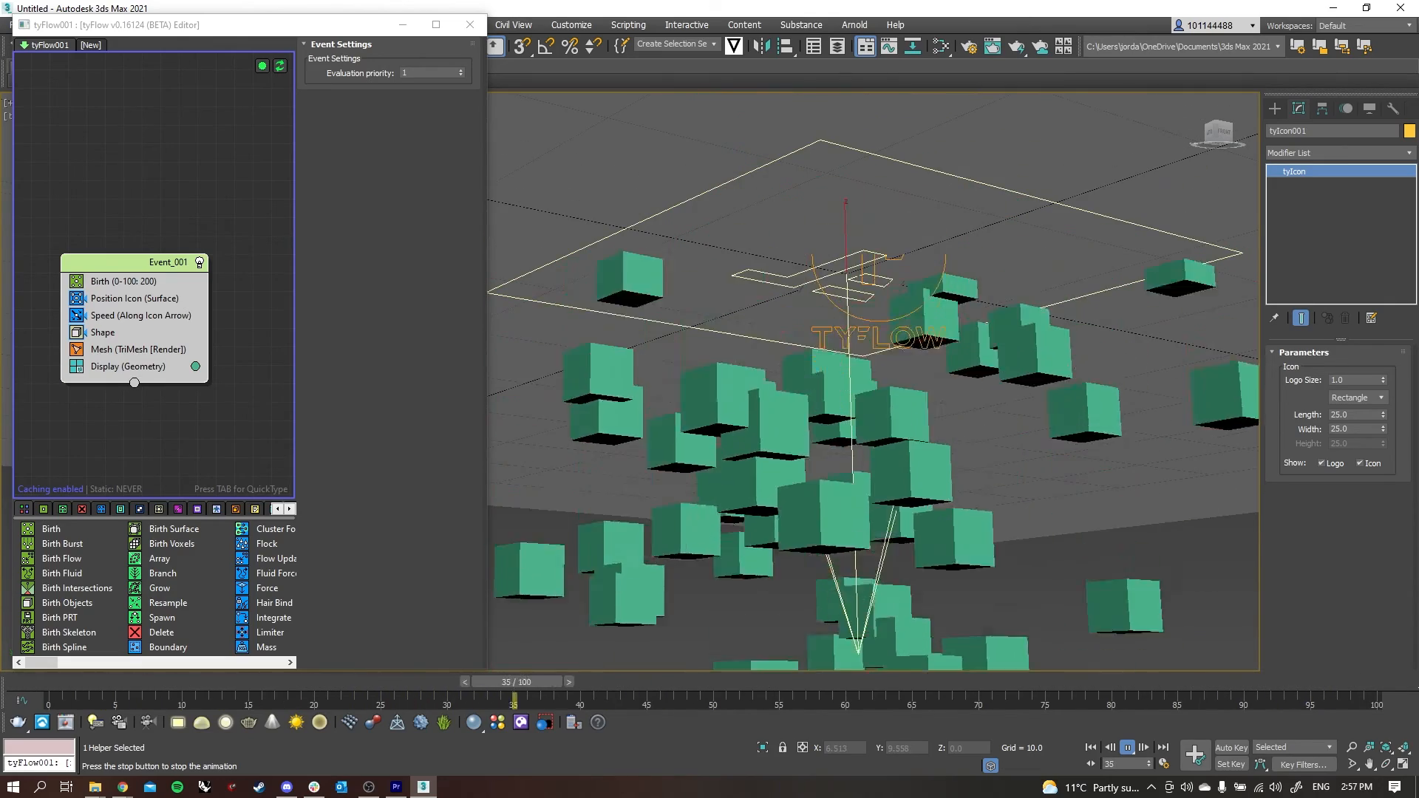
pyautogui.scroll(-8, 861, 362)
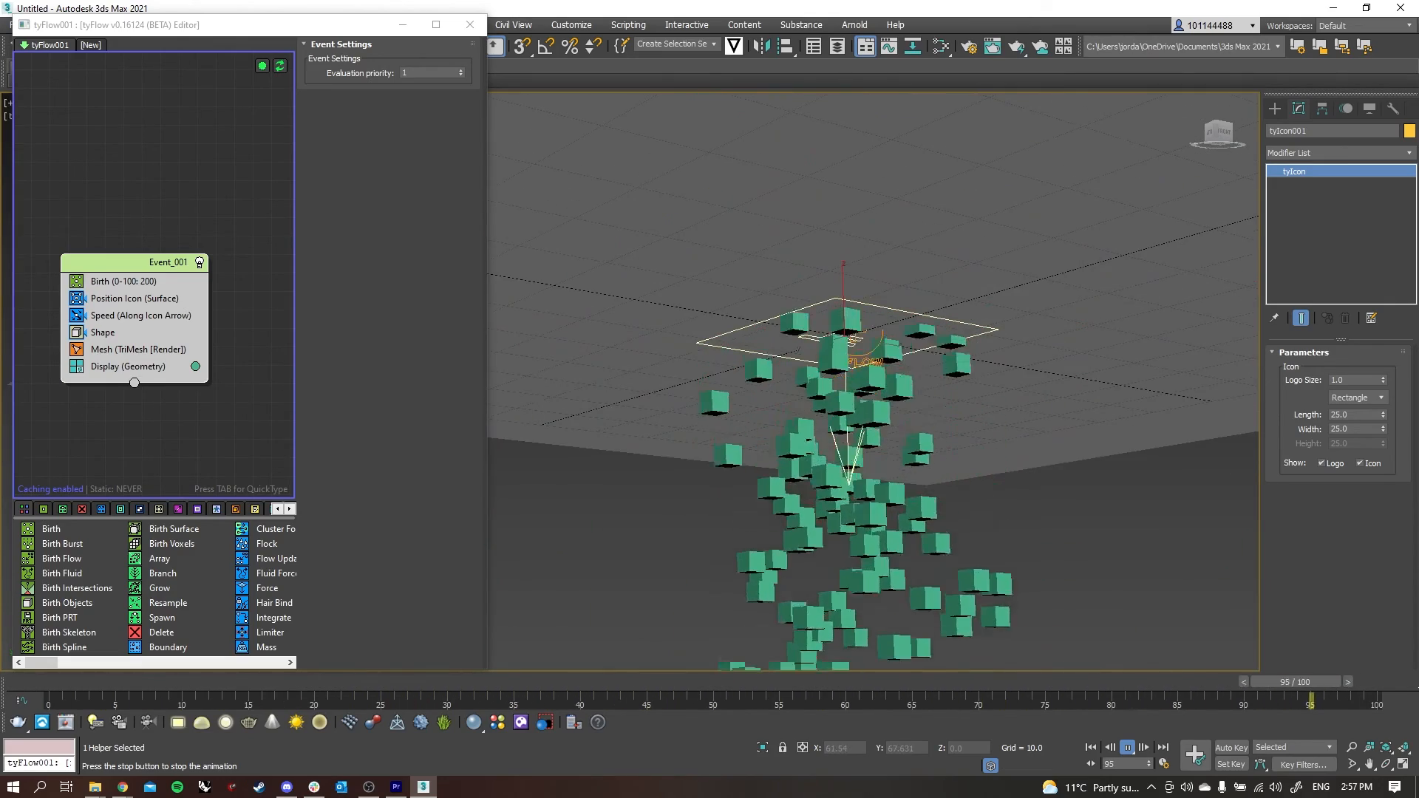
pyautogui.scroll(-3, 863, 351)
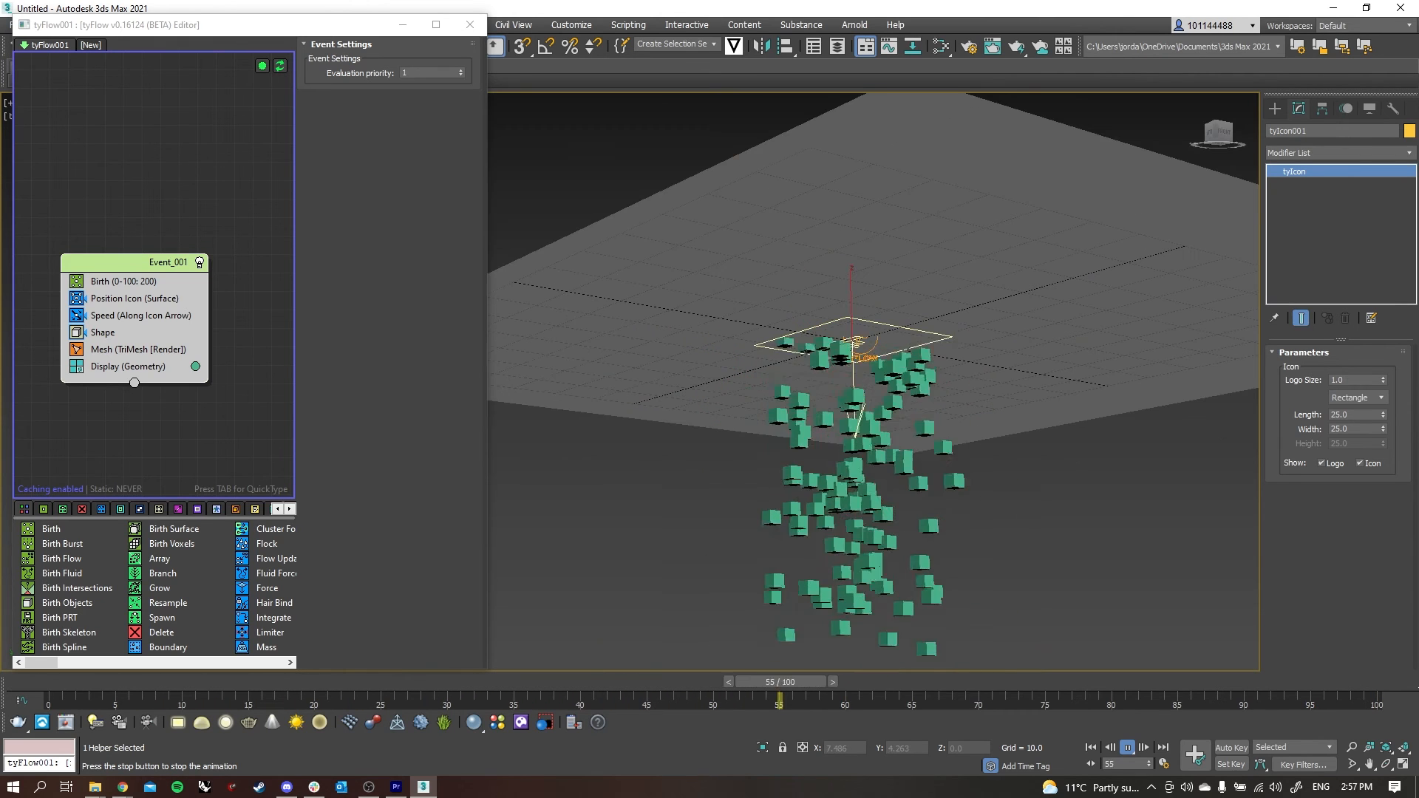
pyautogui.press('/')
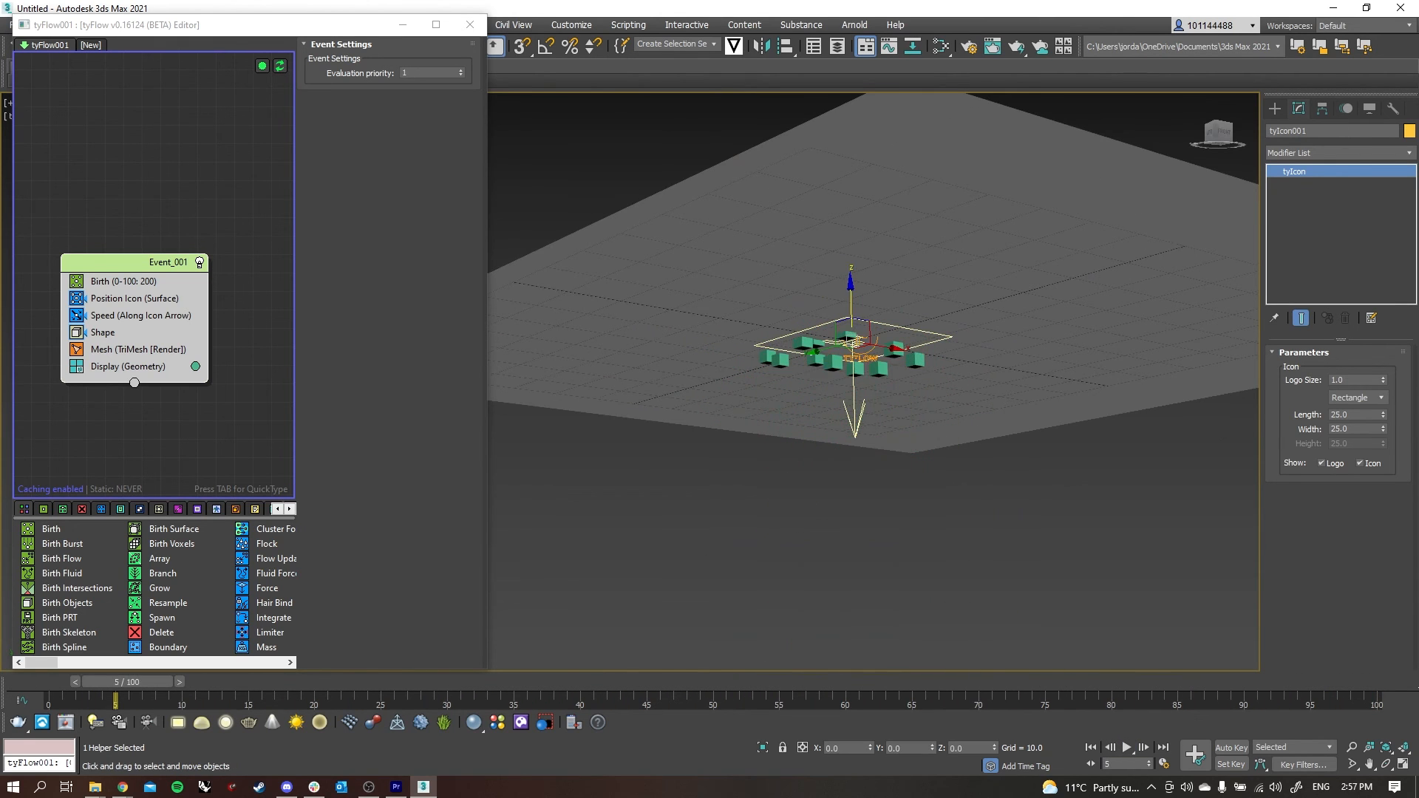